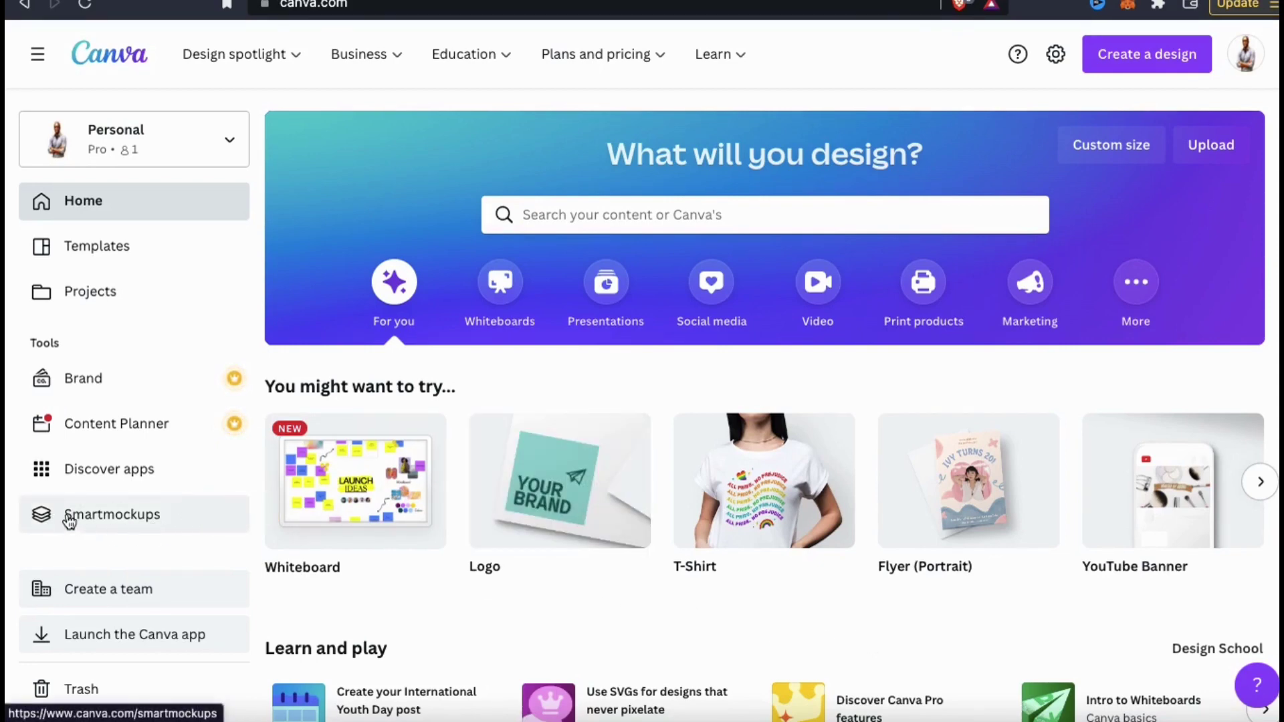
Open Smartmockups and browse the Print and Technology categories, including Stickers and TV & screens.
click(107, 532)
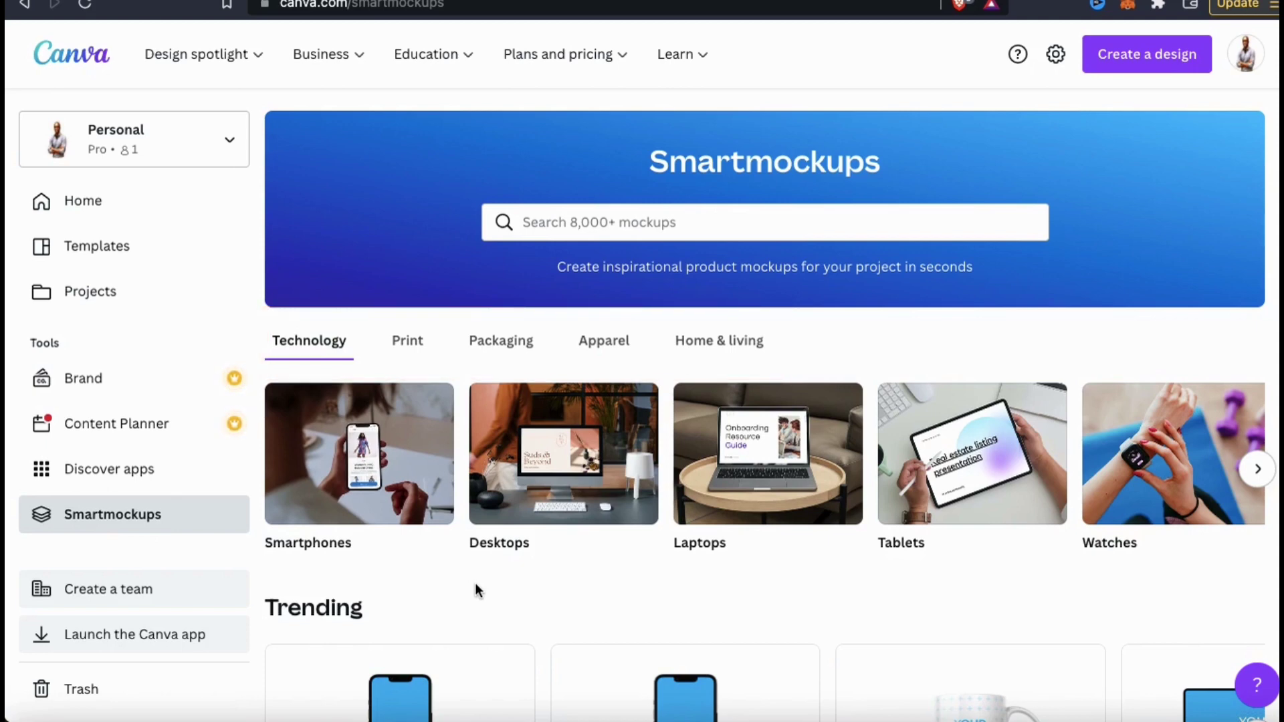
click(416, 342)
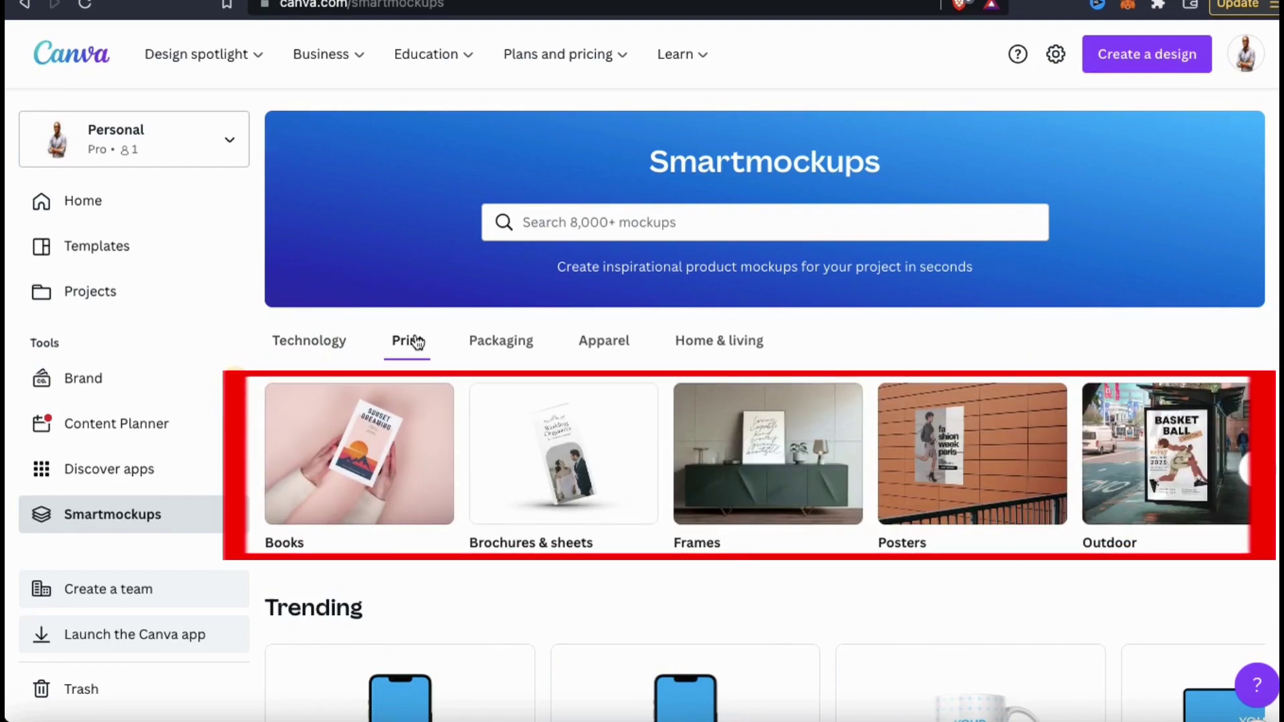
click(1264, 476)
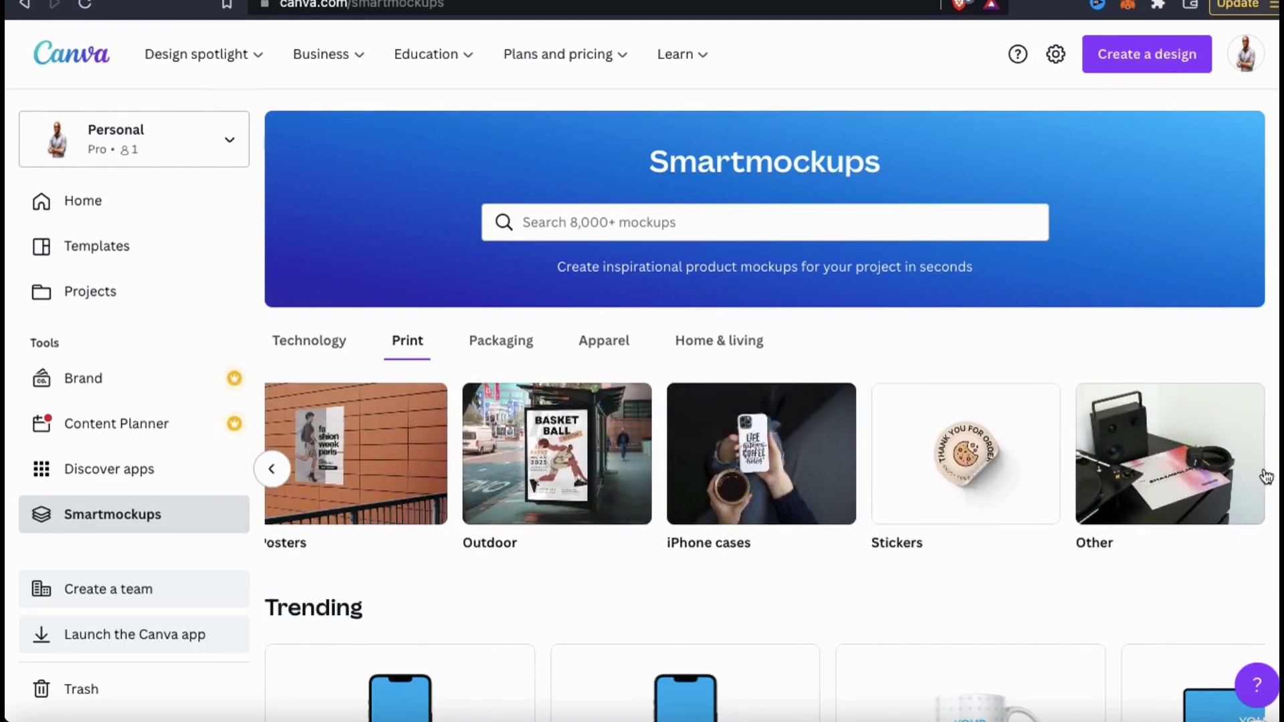
click(326, 340)
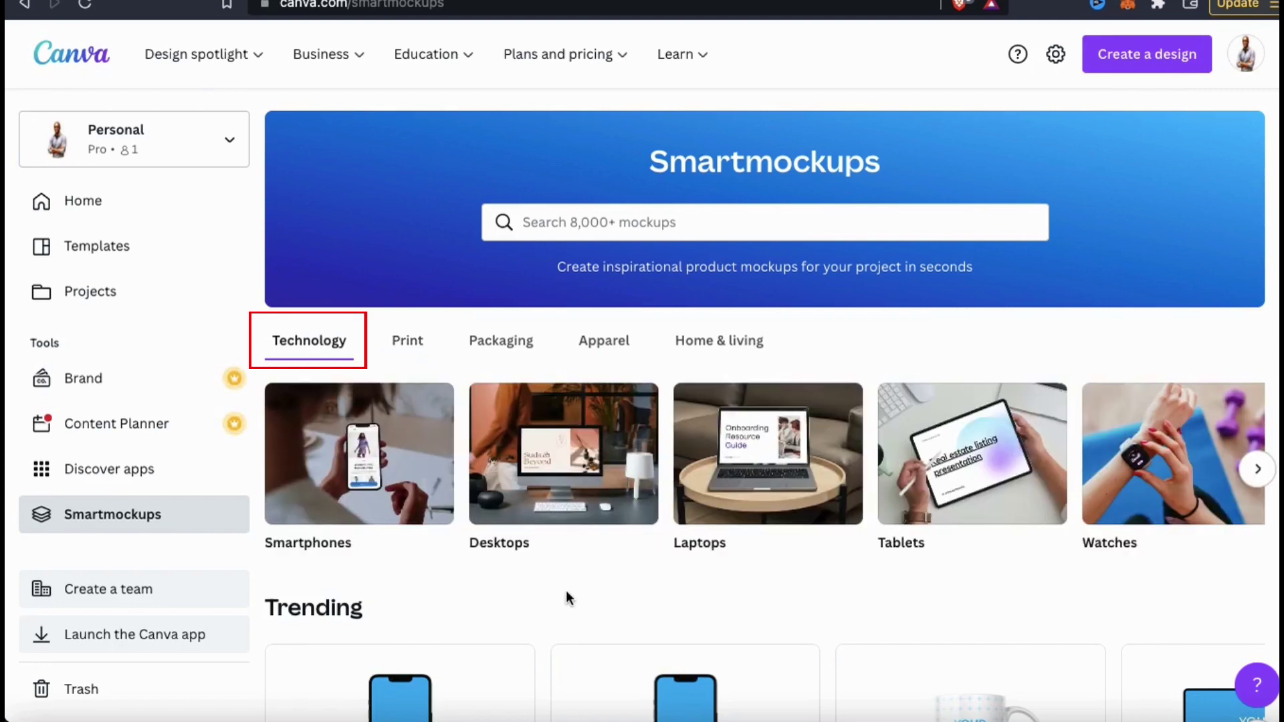
click(1258, 469)
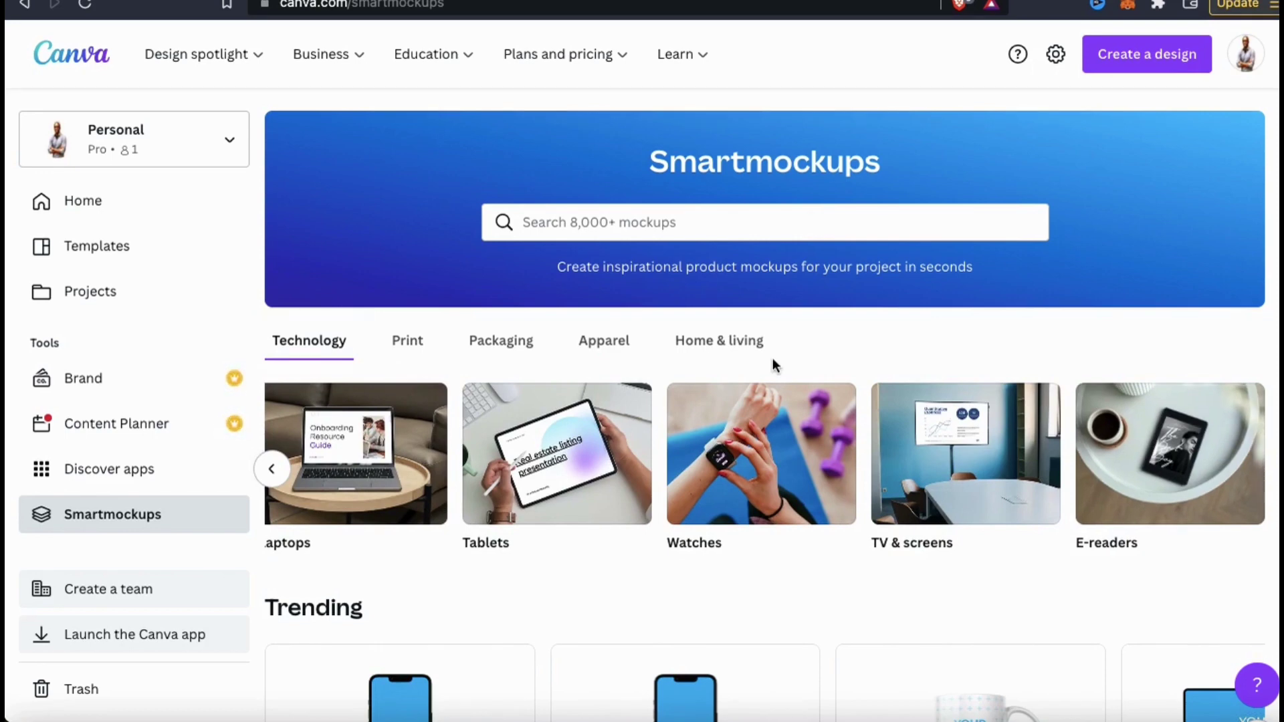
click(418, 344)
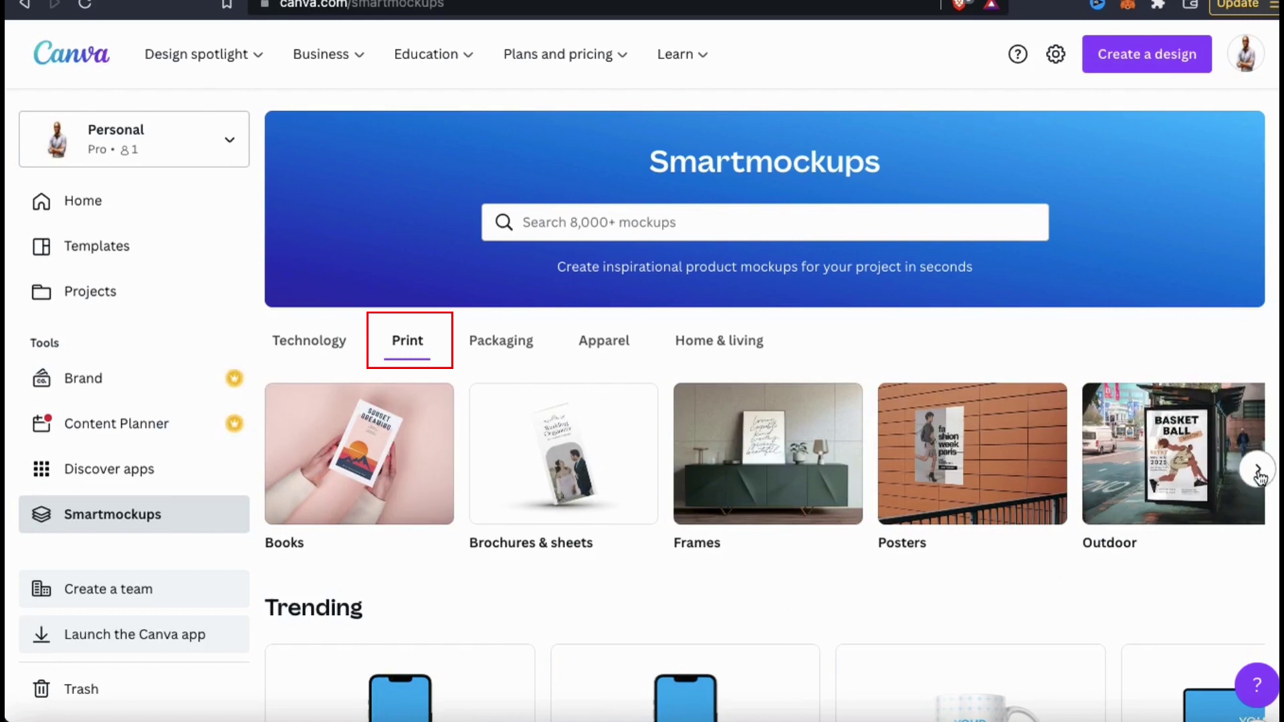
click(1258, 471)
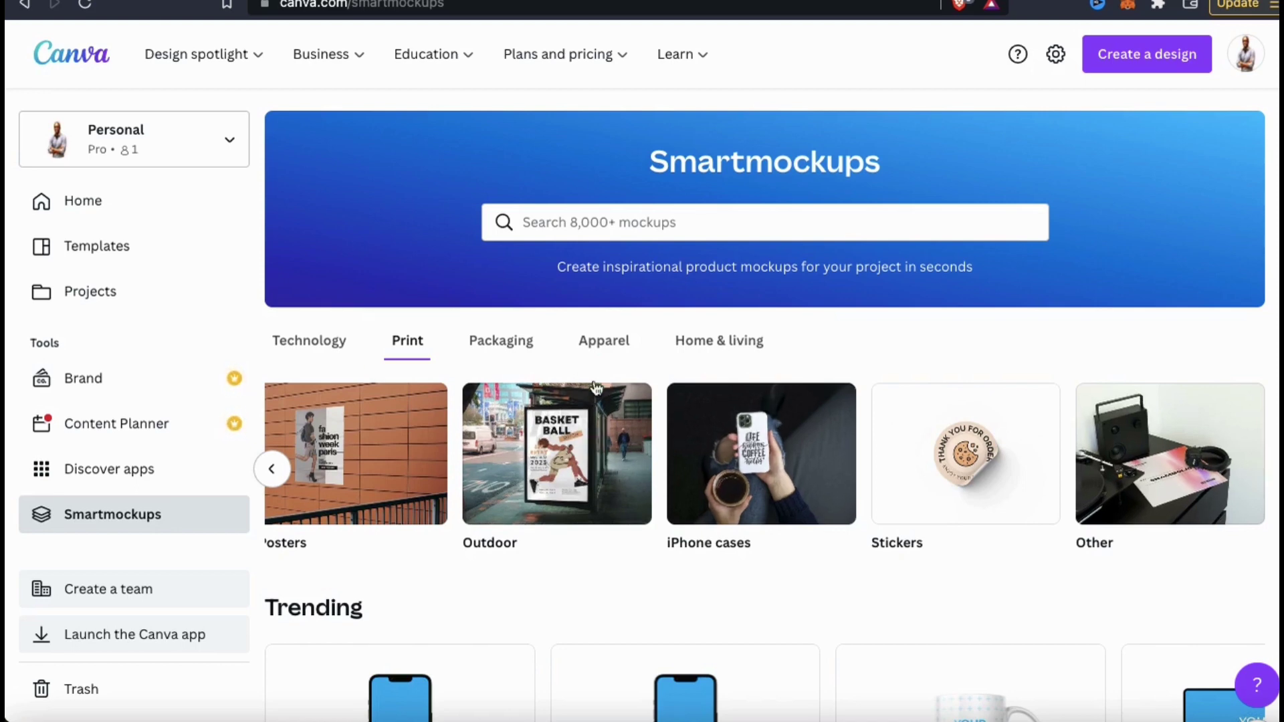
Browse the Packaging, Apparel (incl. Accessories) and Home & living categories, ending back on Apparel.
click(519, 344)
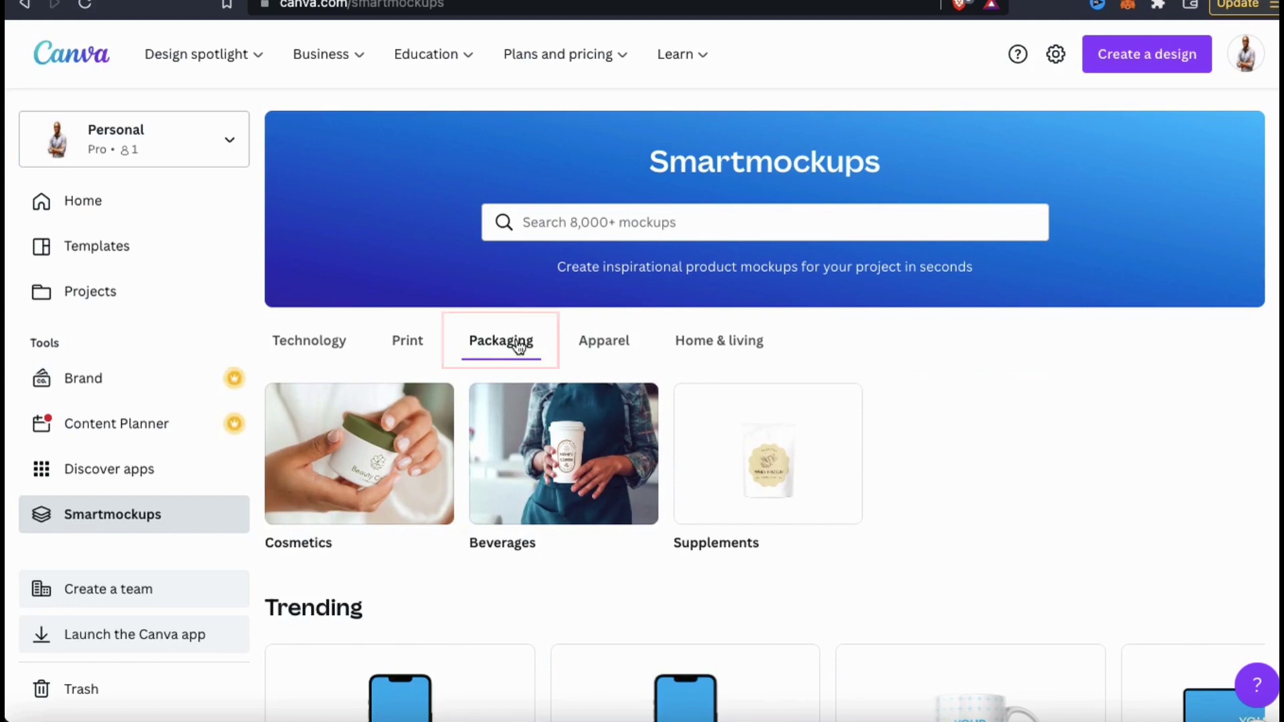
click(608, 349)
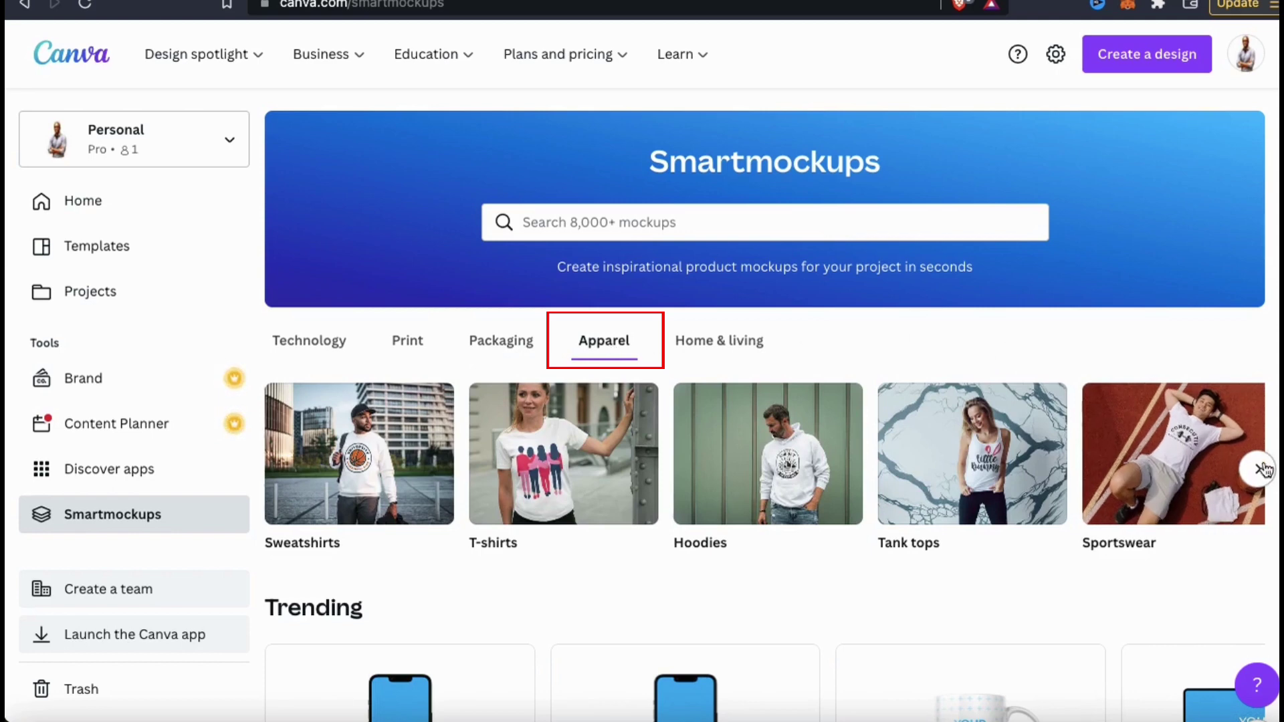
click(1261, 468)
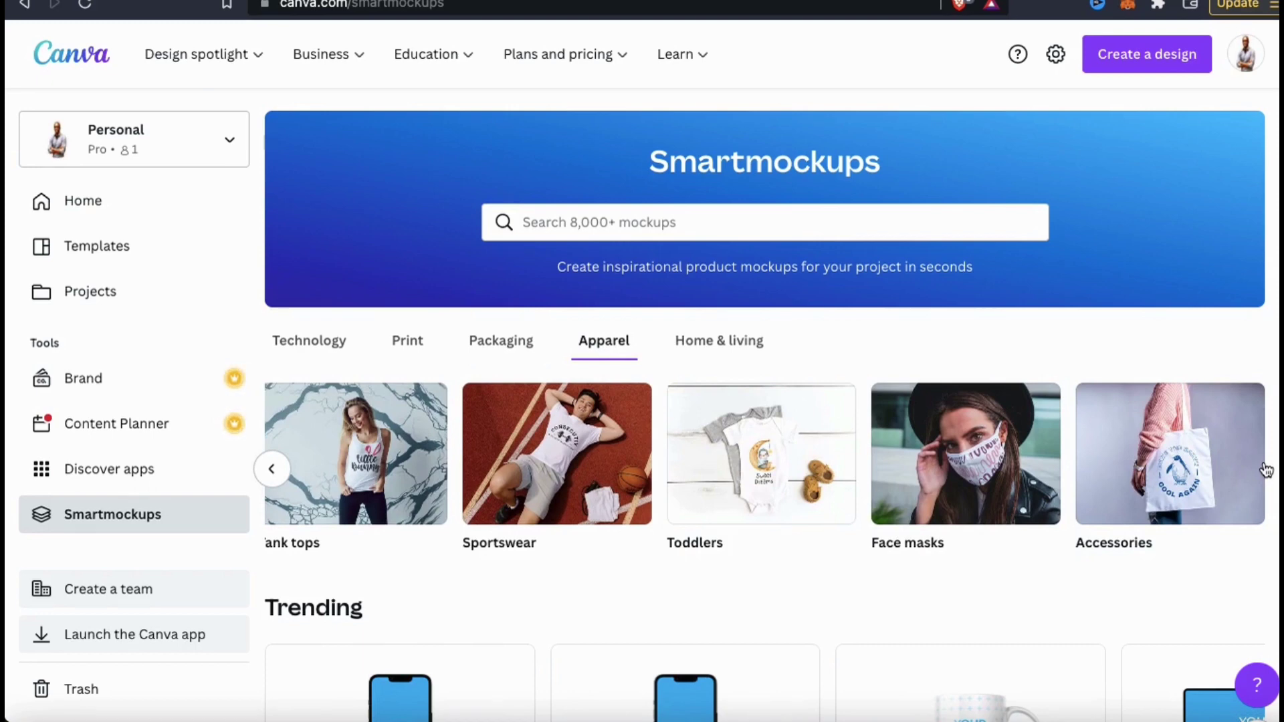
click(751, 352)
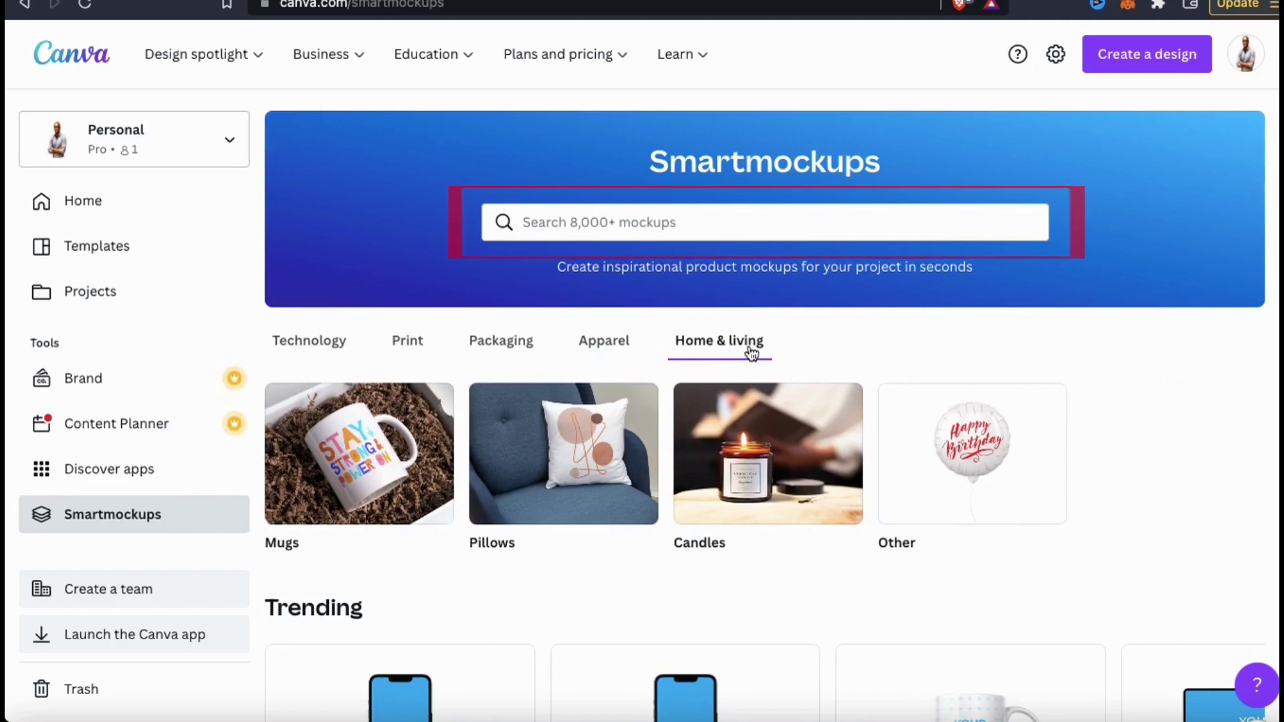
click(619, 349)
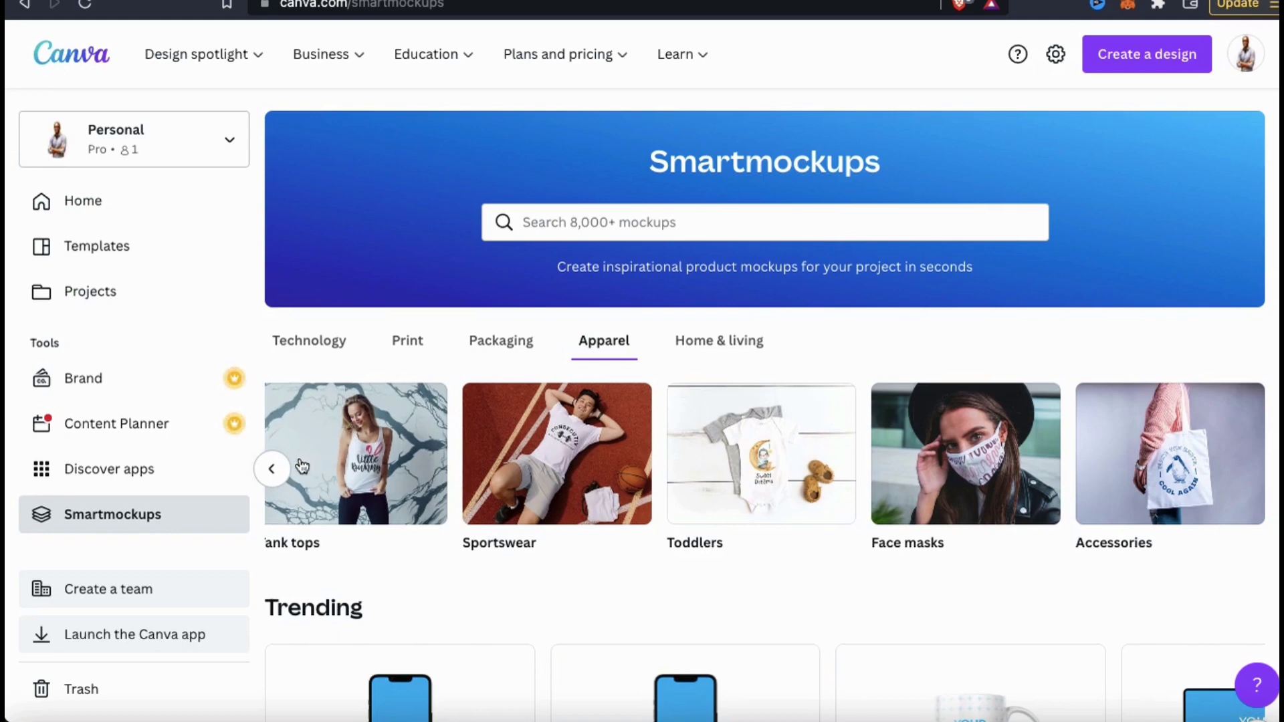
Scroll through the T-shirts mockup collection and choose the folded T-shirt on a black table.
click(272, 468)
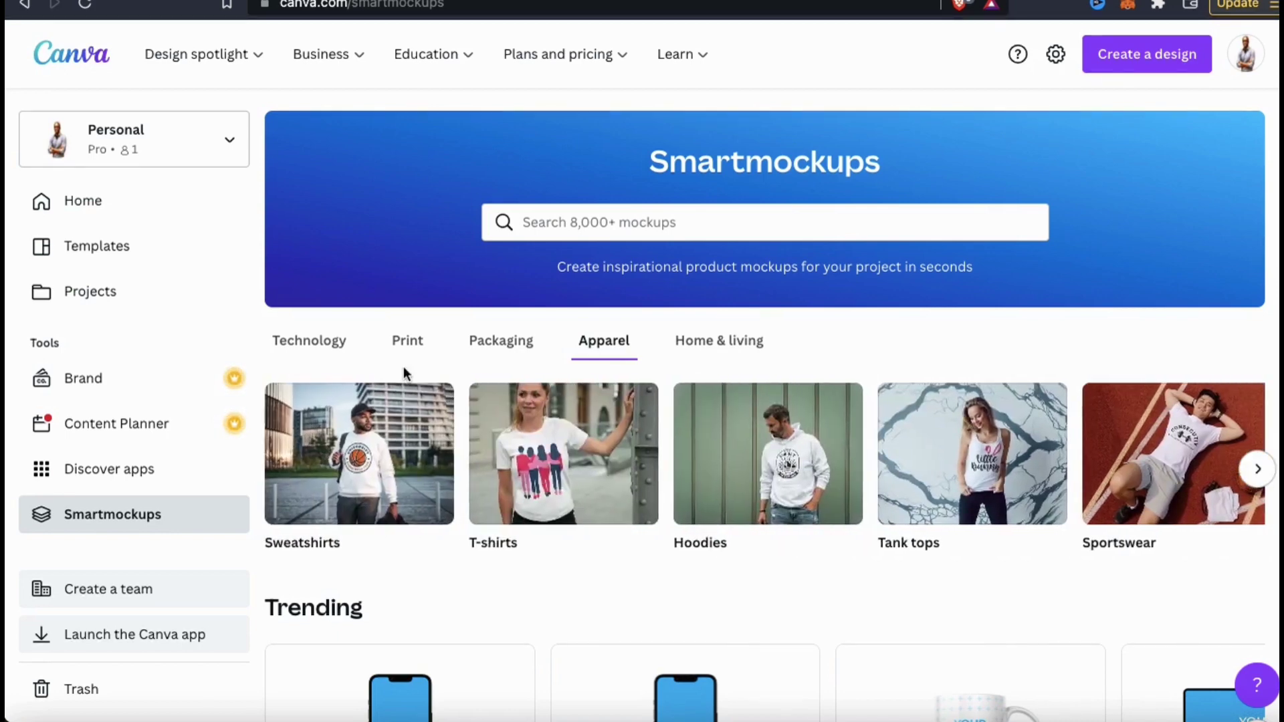
click(570, 442)
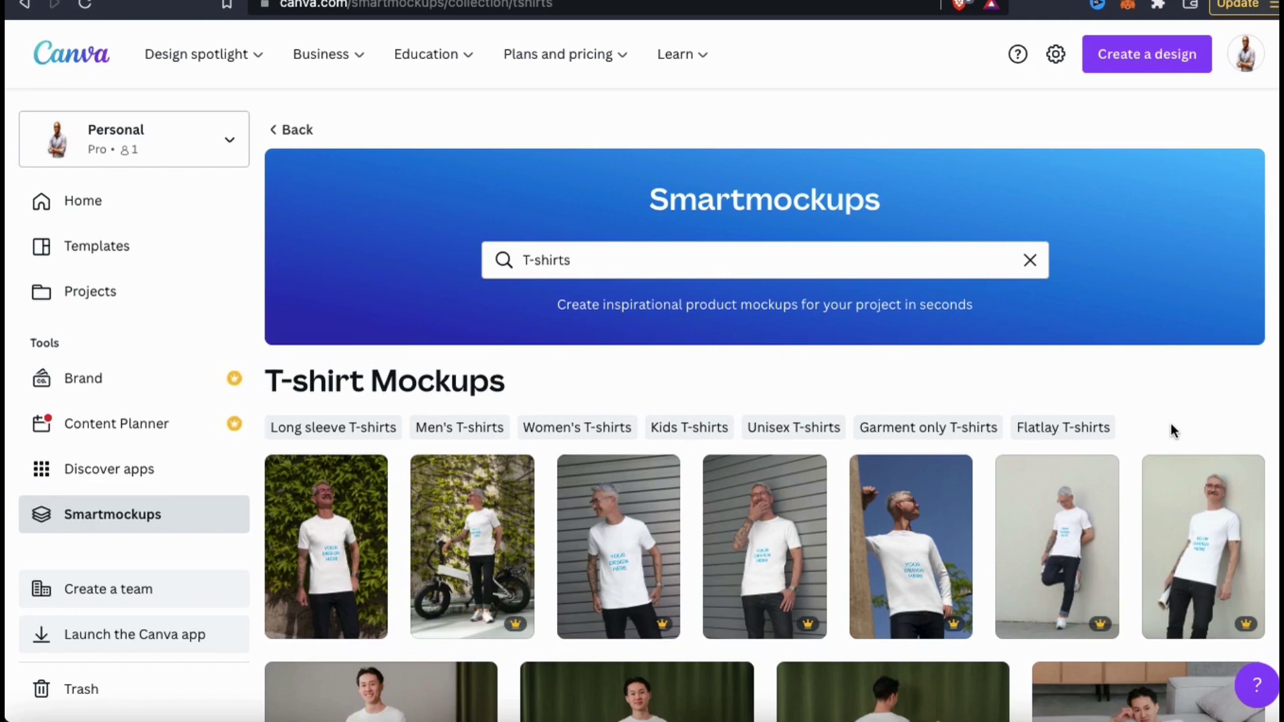
scroll(1274, 457, down, 5)
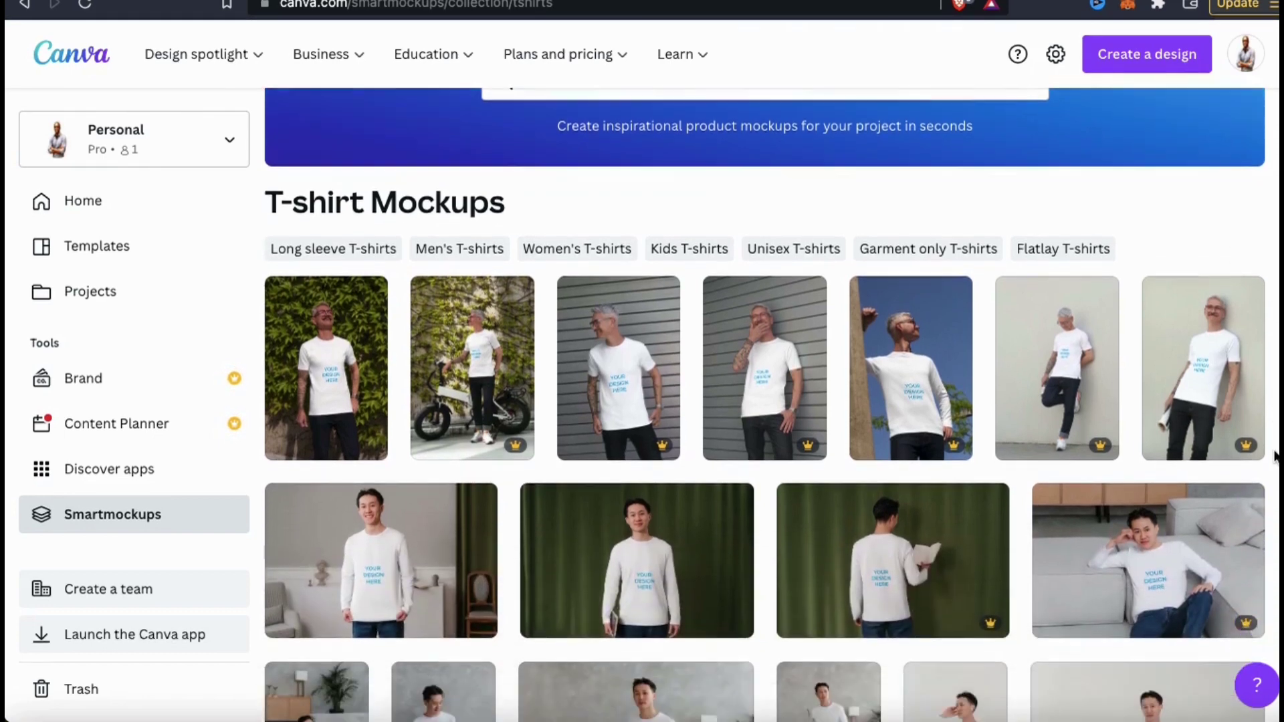
scroll(1274, 457, down, 2)
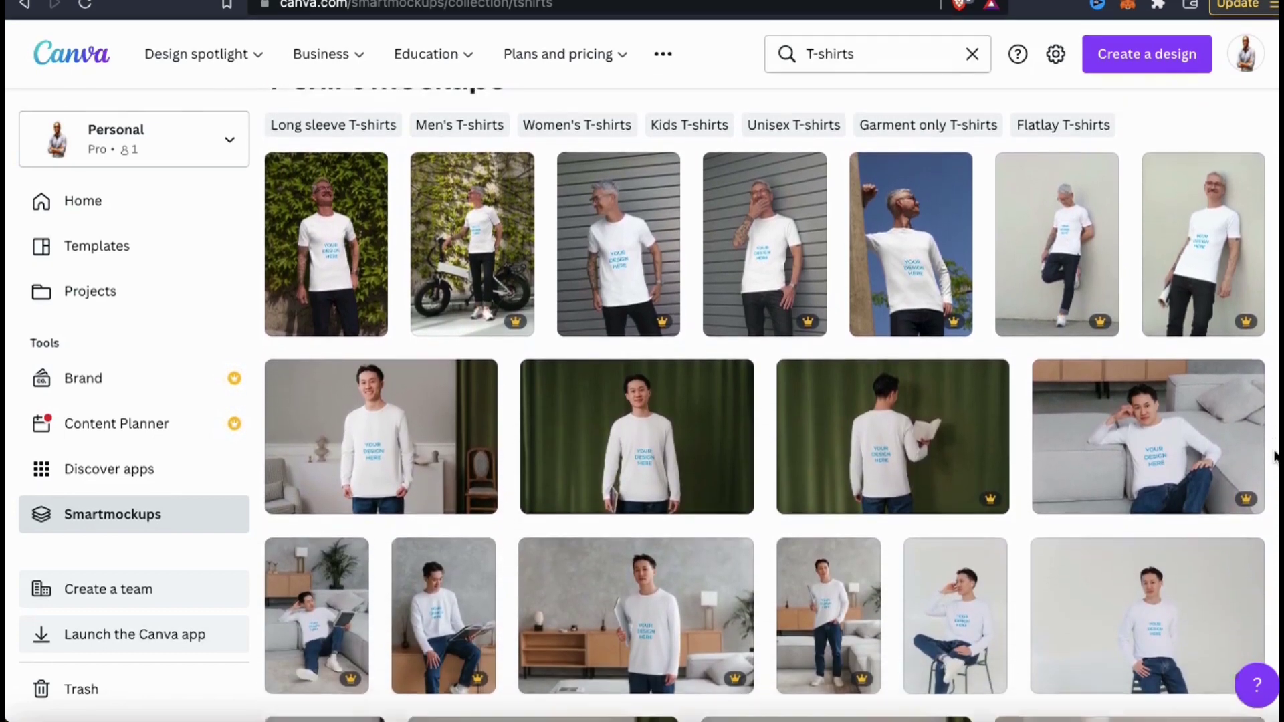
scroll(1274, 457, down, 3)
scroll(1275, 457, down, 2)
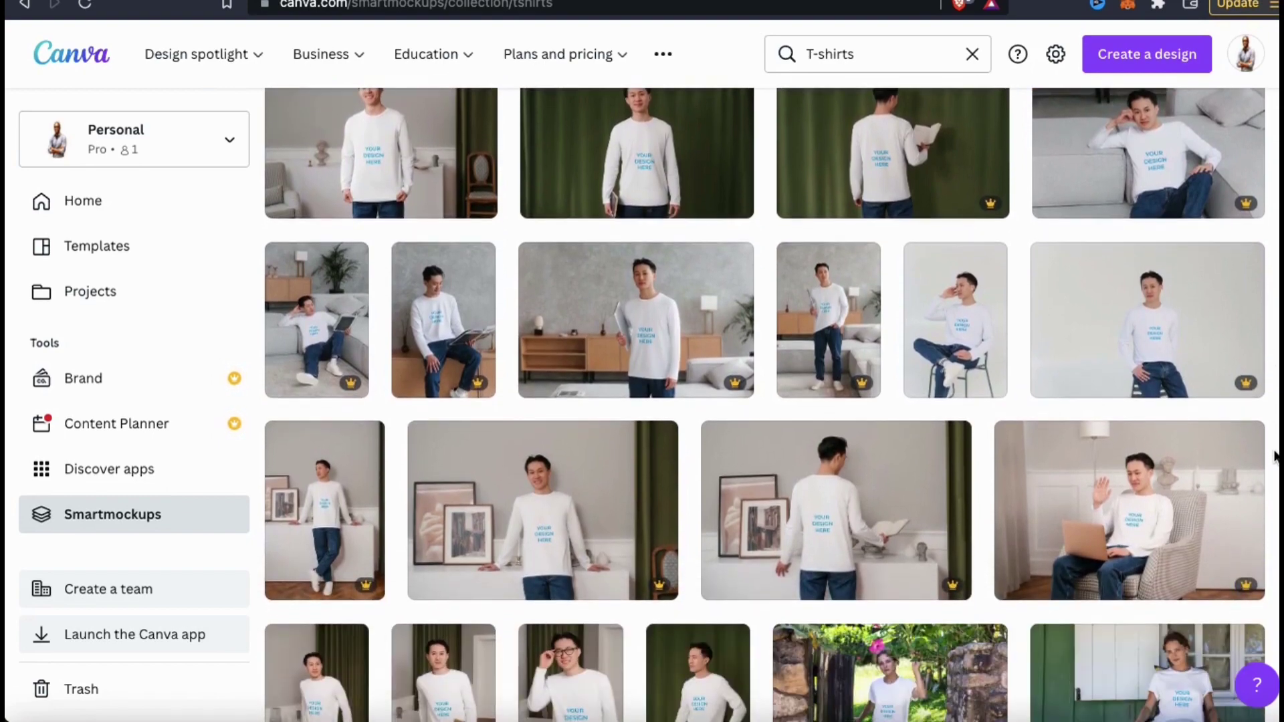
scroll(1274, 456, down, 2)
scroll(1275, 457, down, 2)
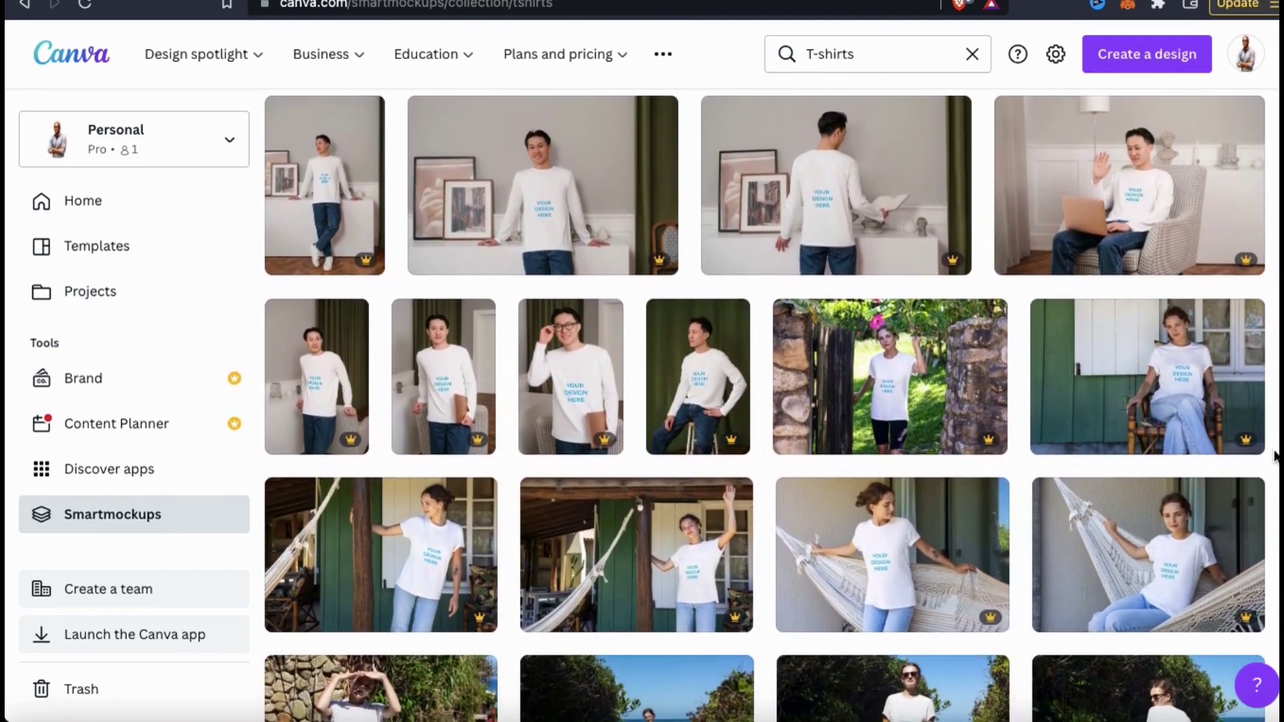
scroll(1275, 456, down, 3)
scroll(1274, 456, down, 2)
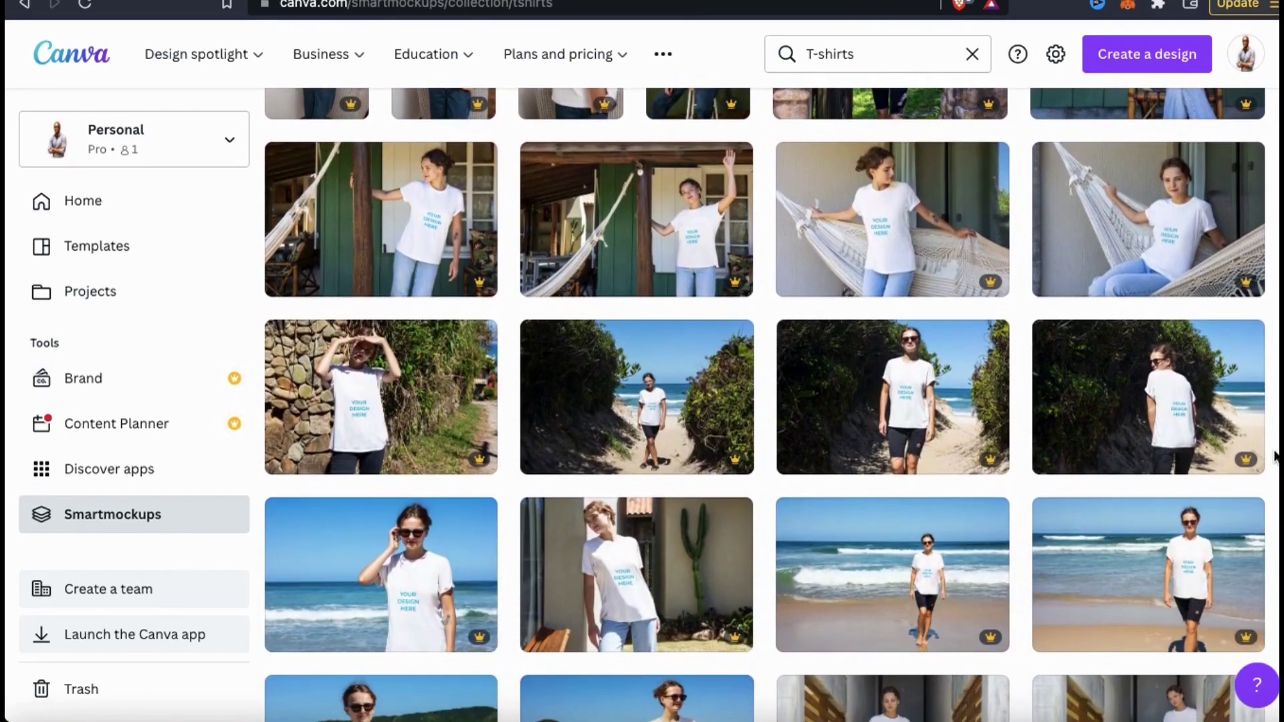
scroll(1275, 457, down, 3)
scroll(1275, 457, down, 2)
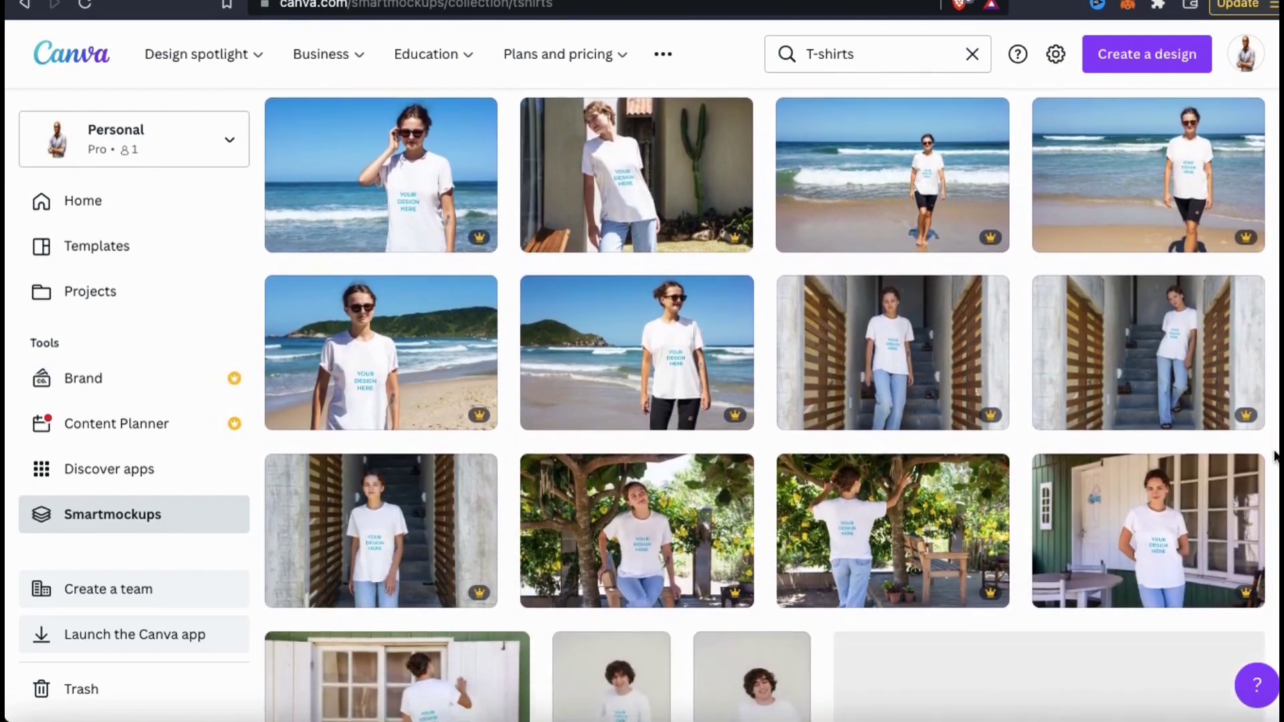
scroll(1275, 457, down, 3)
scroll(1275, 456, down, 3)
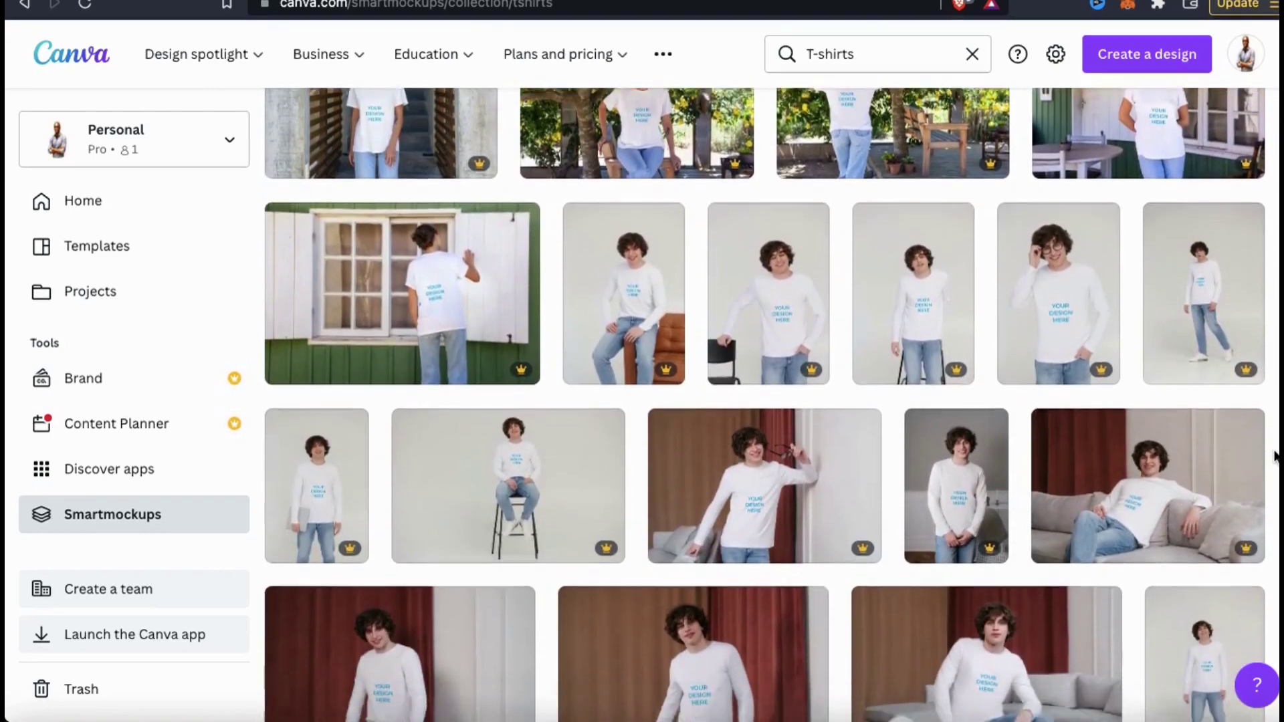
scroll(1274, 456, down, 3)
scroll(1274, 456, down, 2)
scroll(1274, 457, down, 3)
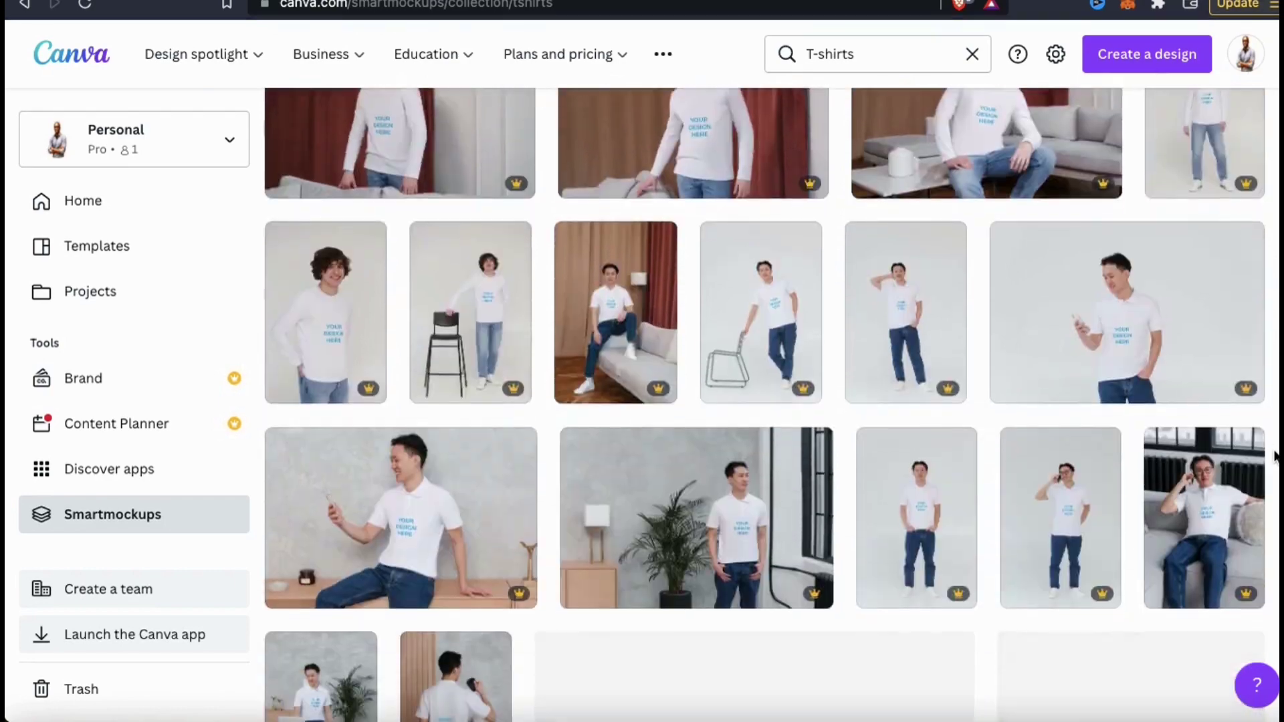
scroll(1275, 456, down, 1)
scroll(1274, 457, down, 1)
scroll(1275, 457, down, 5)
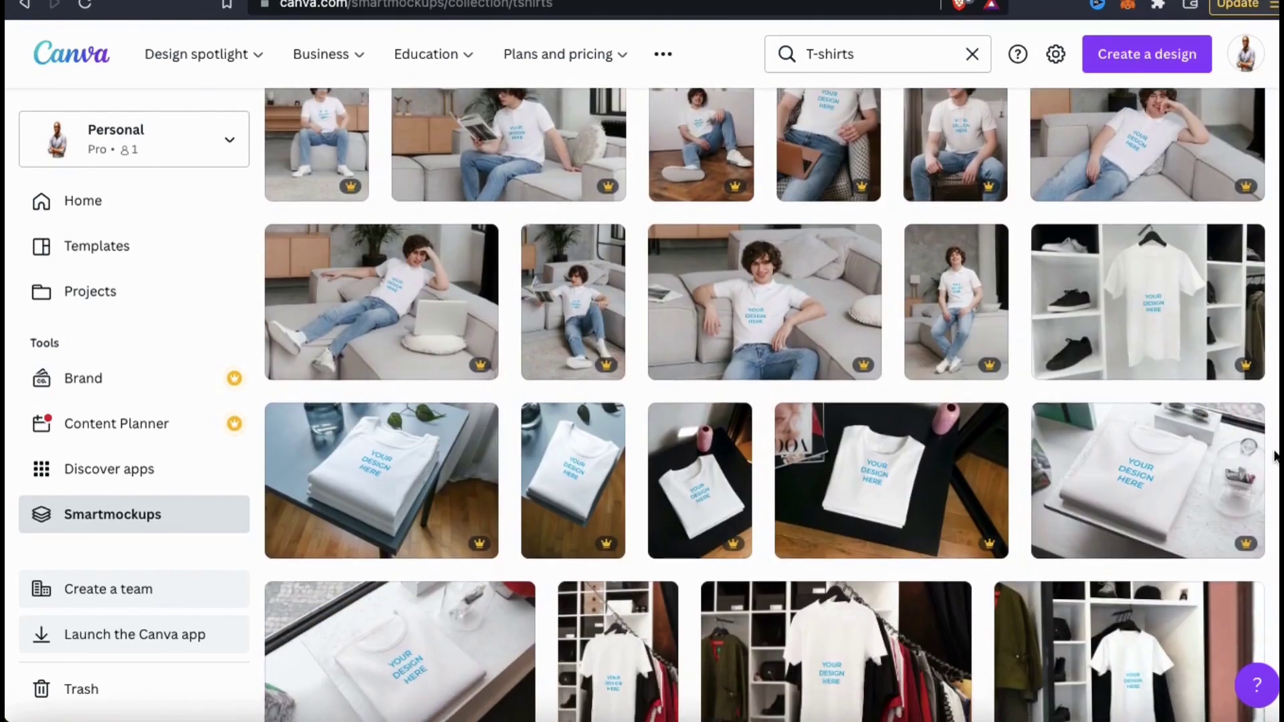
scroll(1274, 457, down, 1)
scroll(1275, 457, down, 1)
scroll(1274, 456, down, 1)
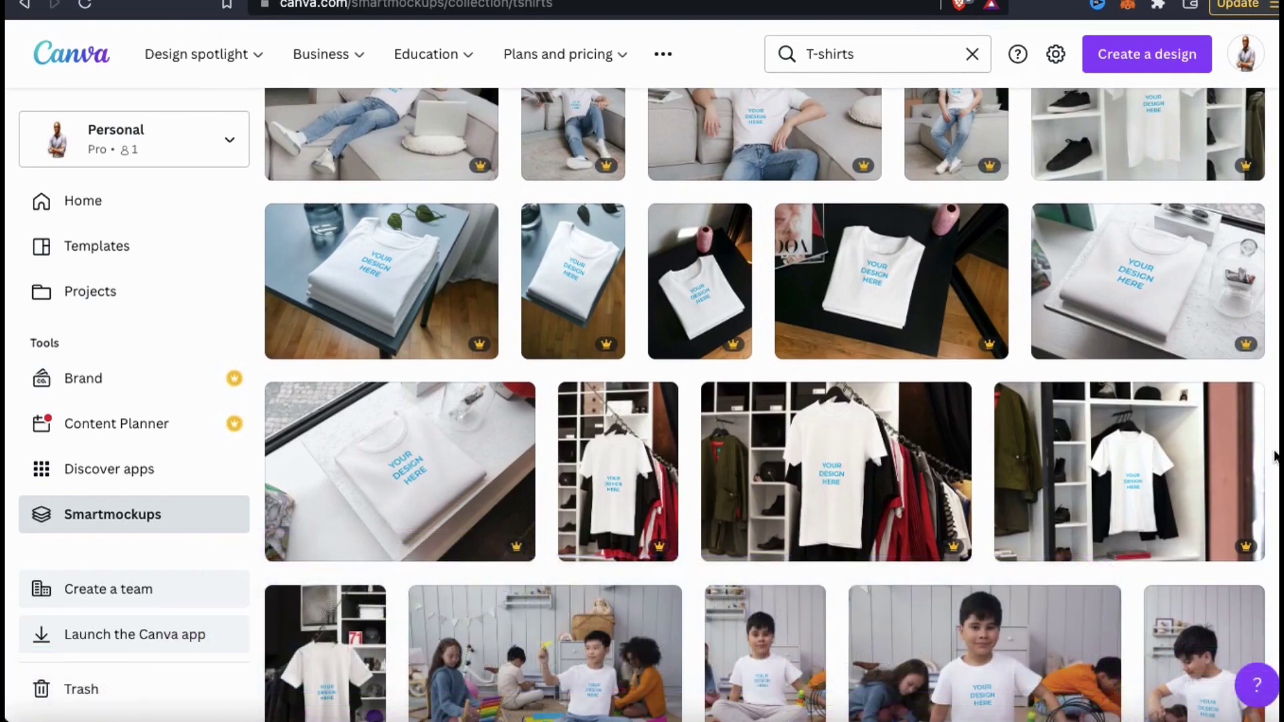
click(904, 304)
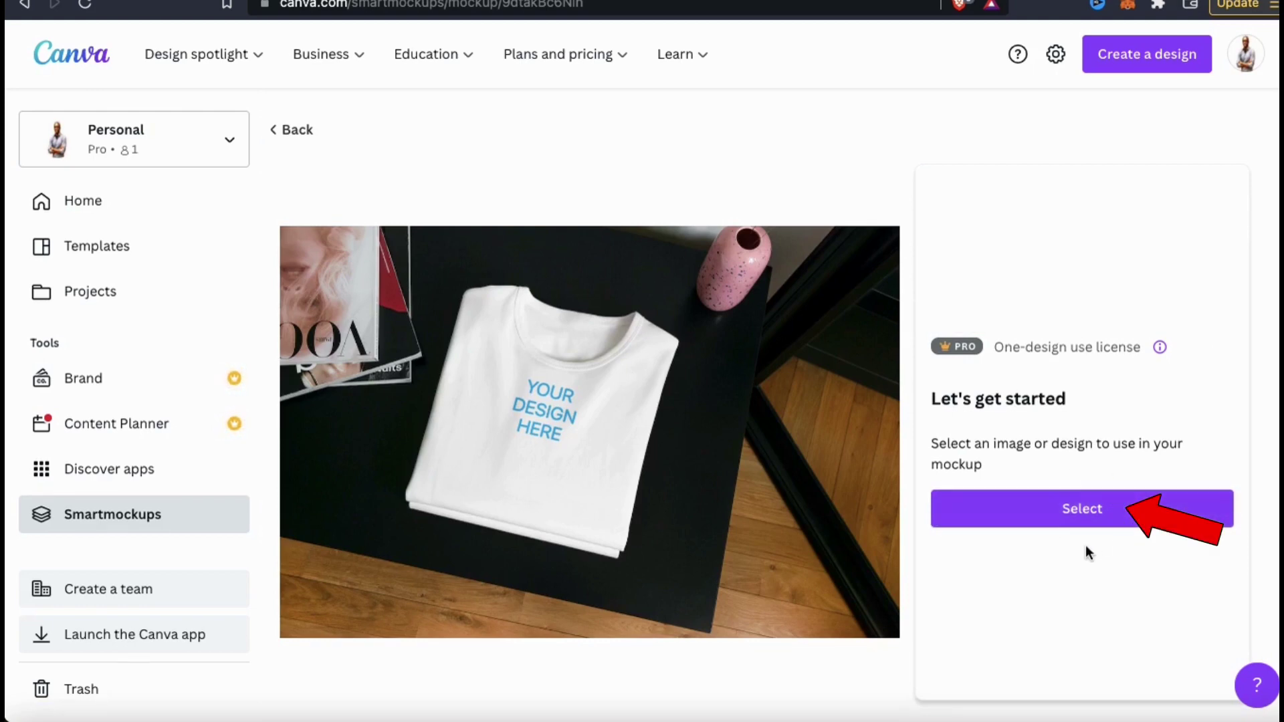
Bring up the shirt's image picker, glance at saved Designs, then return to Uploads.
click(1086, 519)
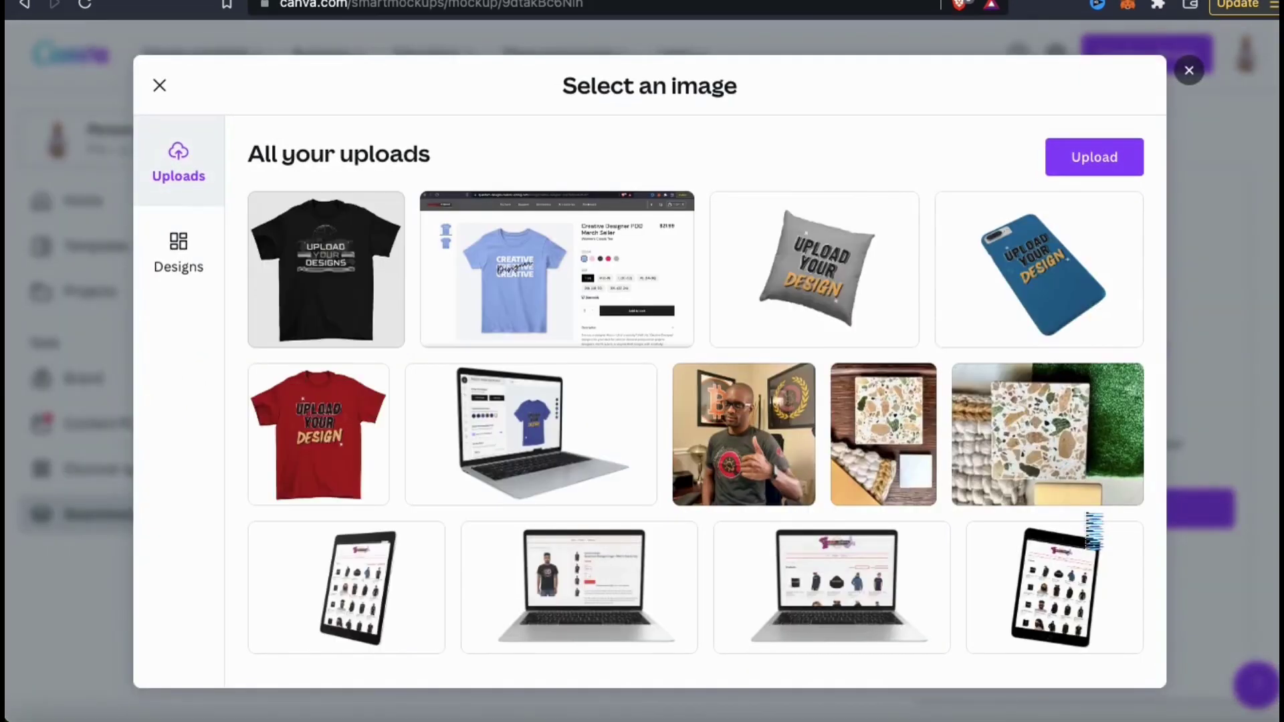
click(180, 266)
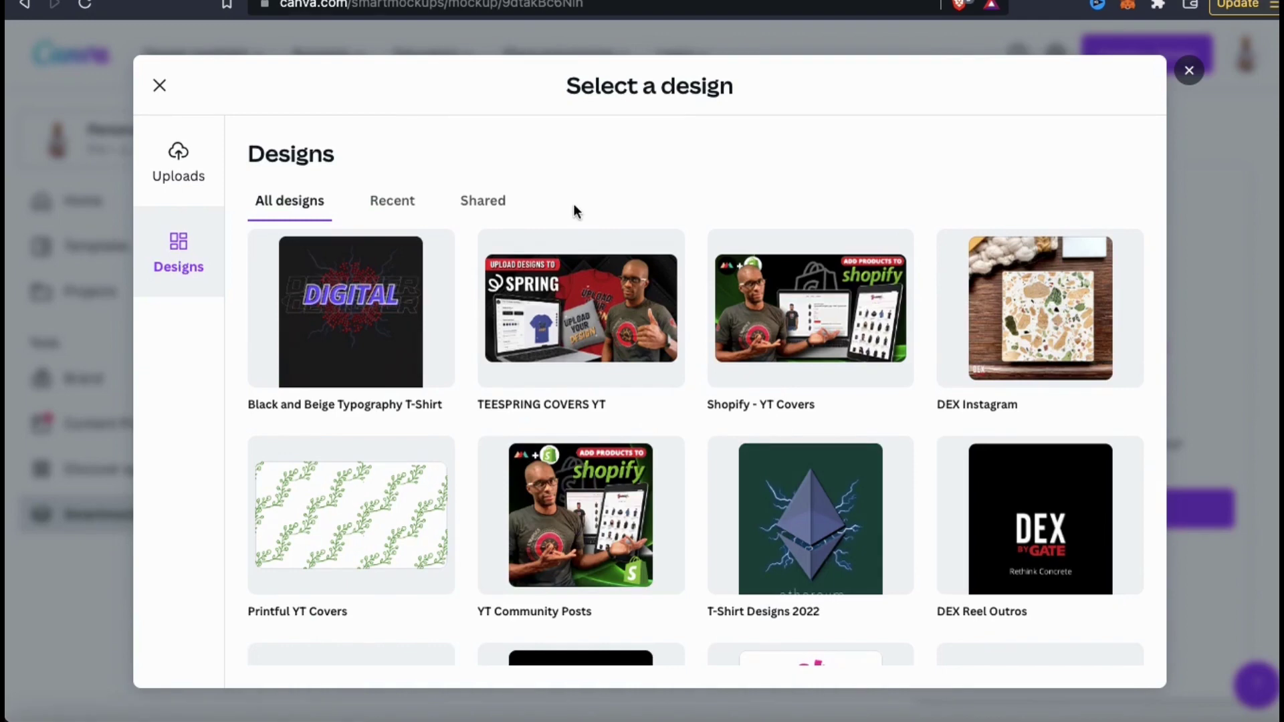
click(200, 172)
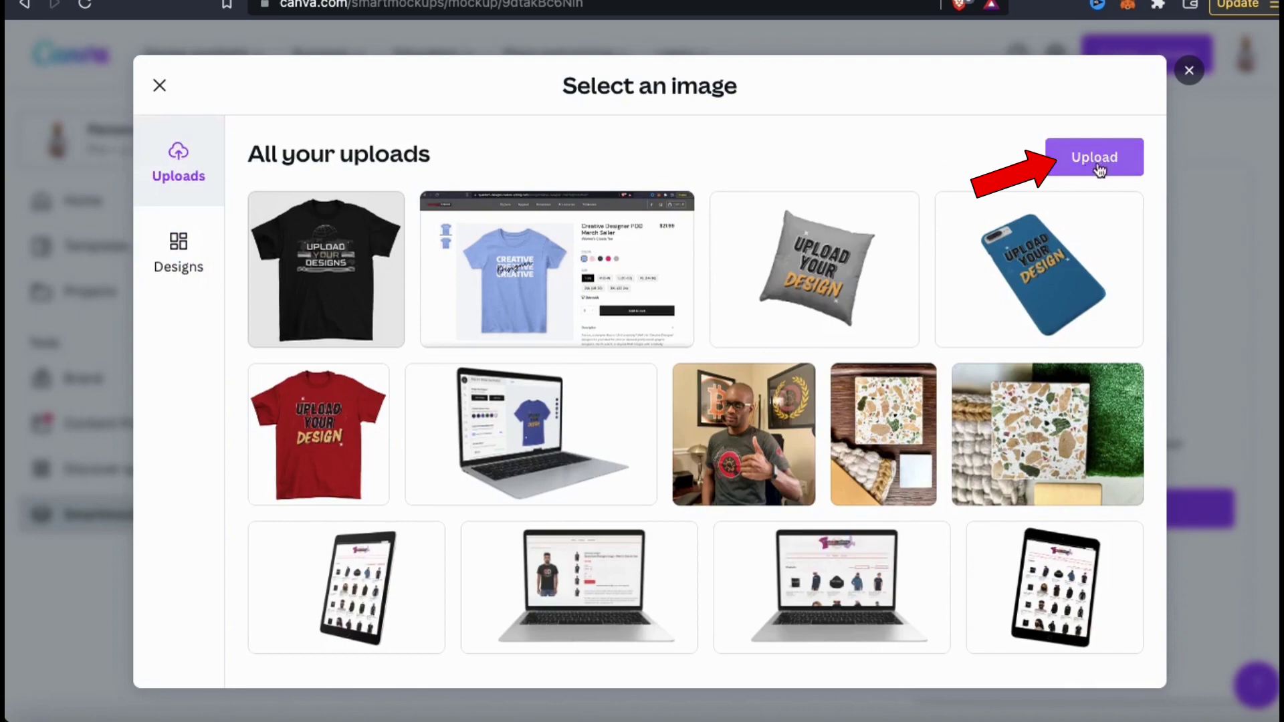
Upload 'QD LOGO copy.png' and apply it to the folded T-shirt mockup.
click(1084, 169)
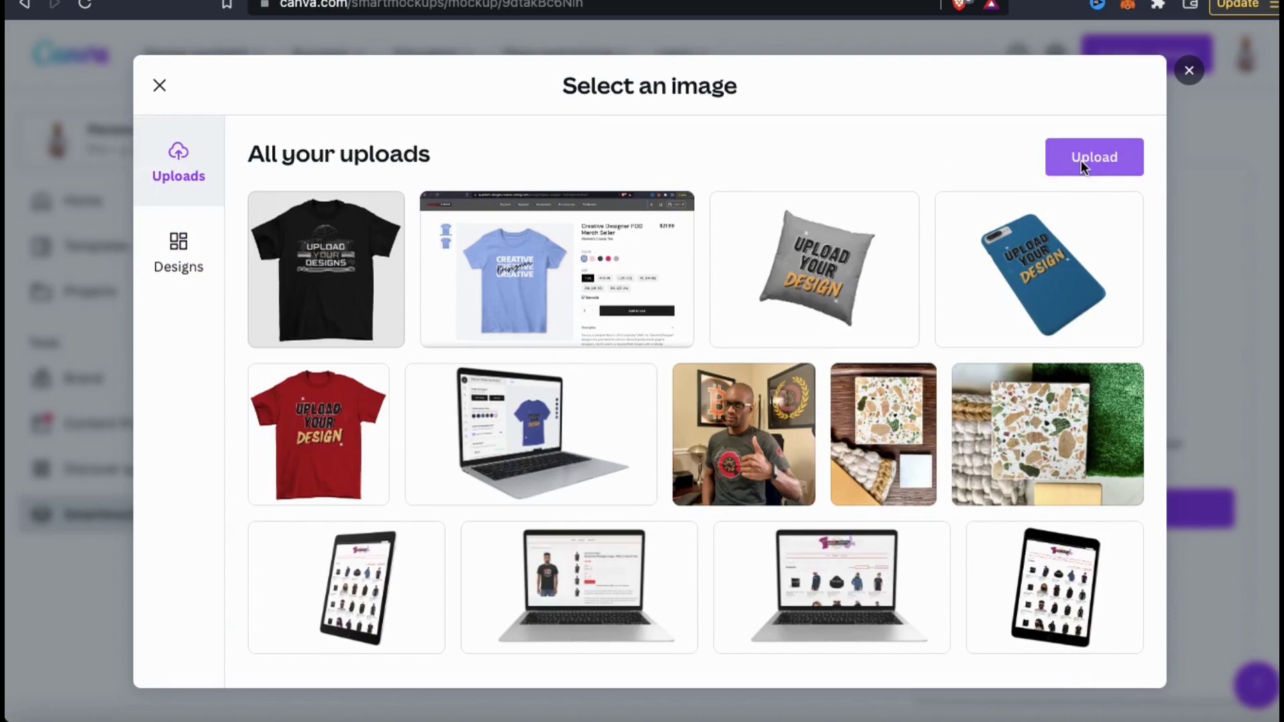
key(Return)
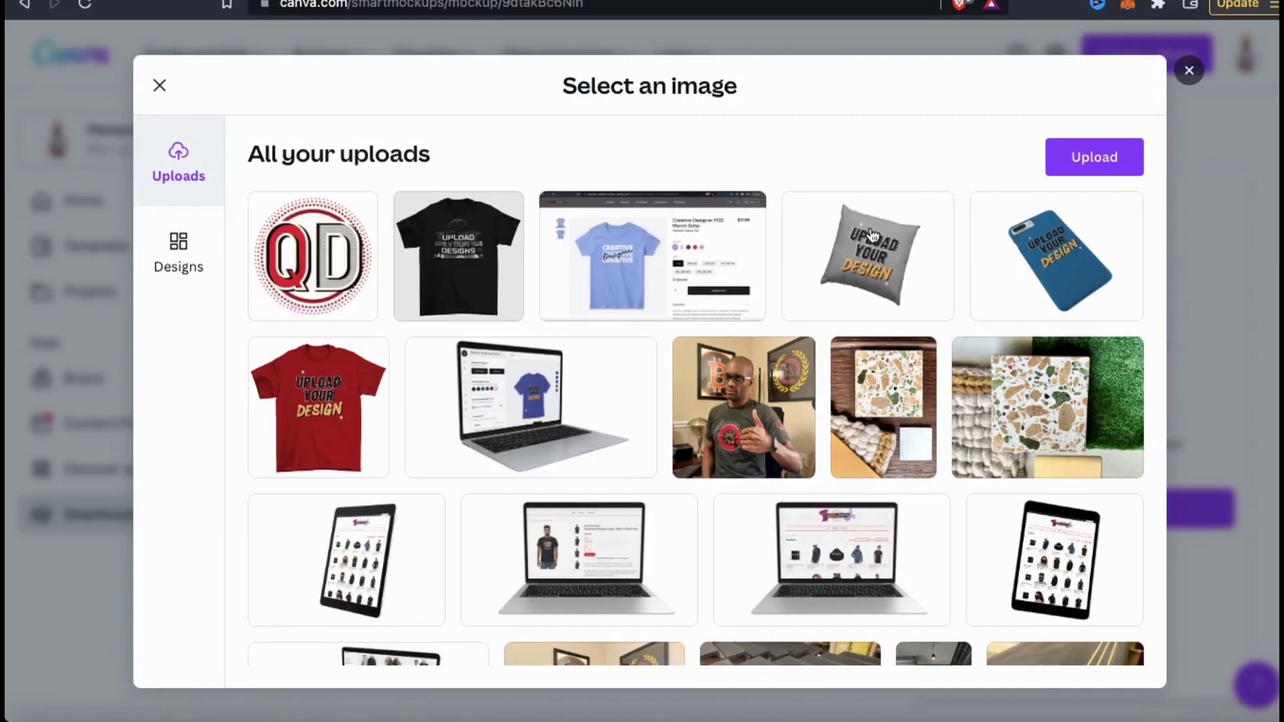
click(319, 266)
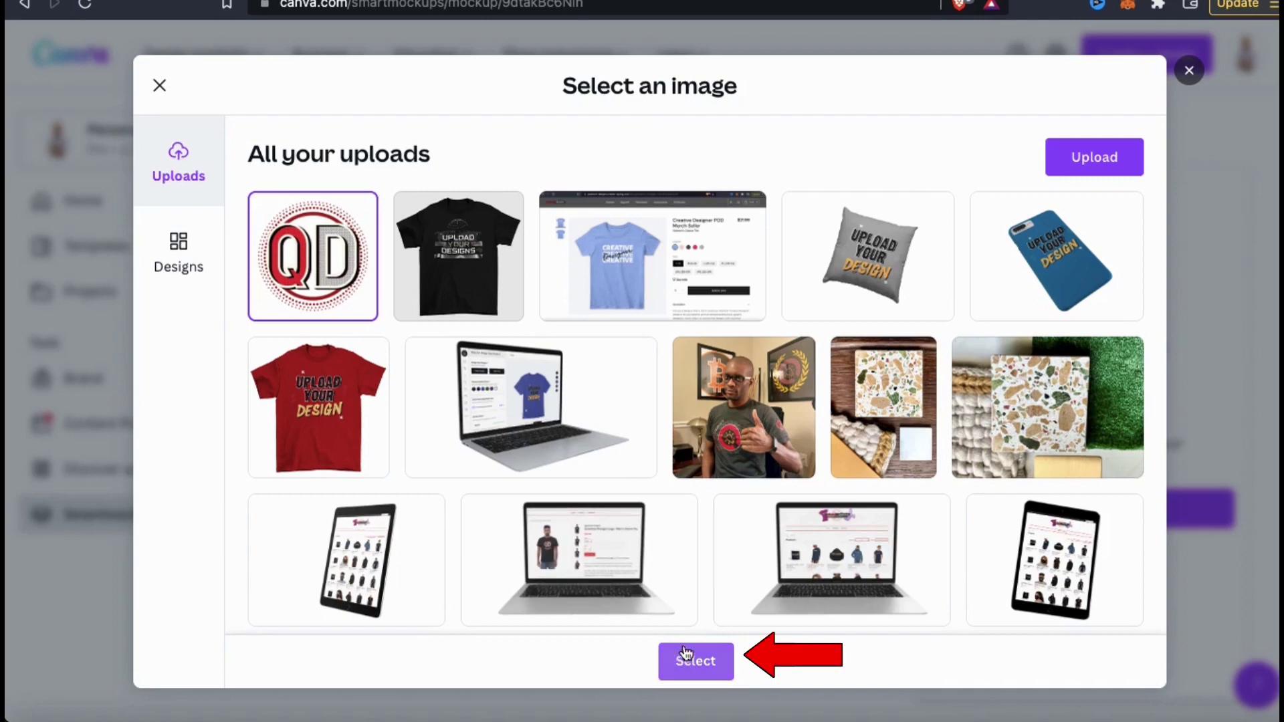
click(703, 677)
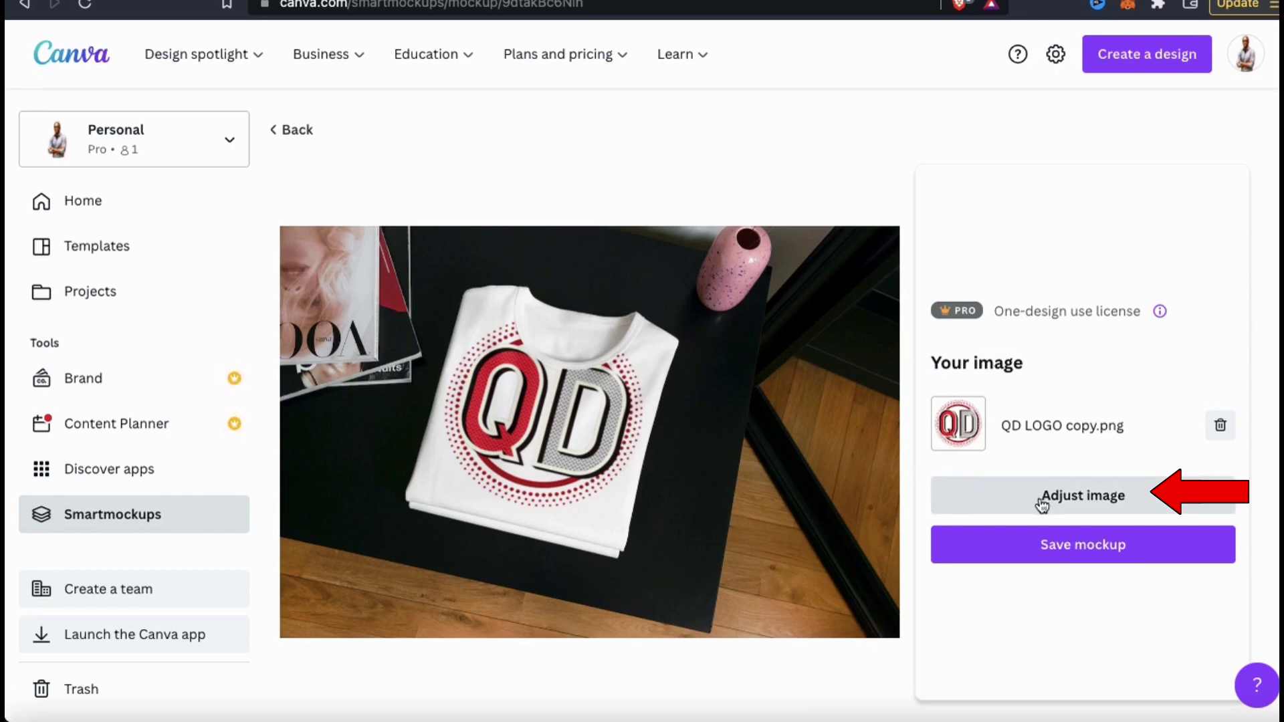
Shrink the QD logo from its corner, centre it horizontally and nudge it upward.
click(1084, 511)
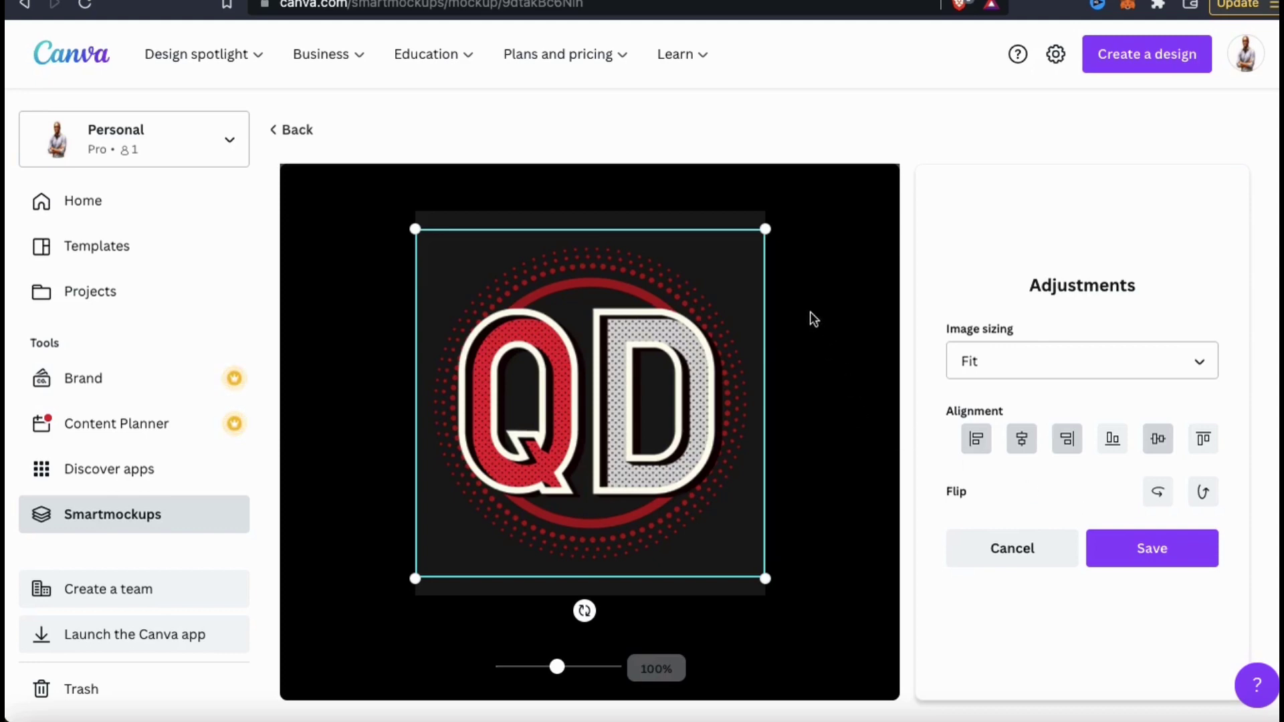
drag(765, 229, 683, 311)
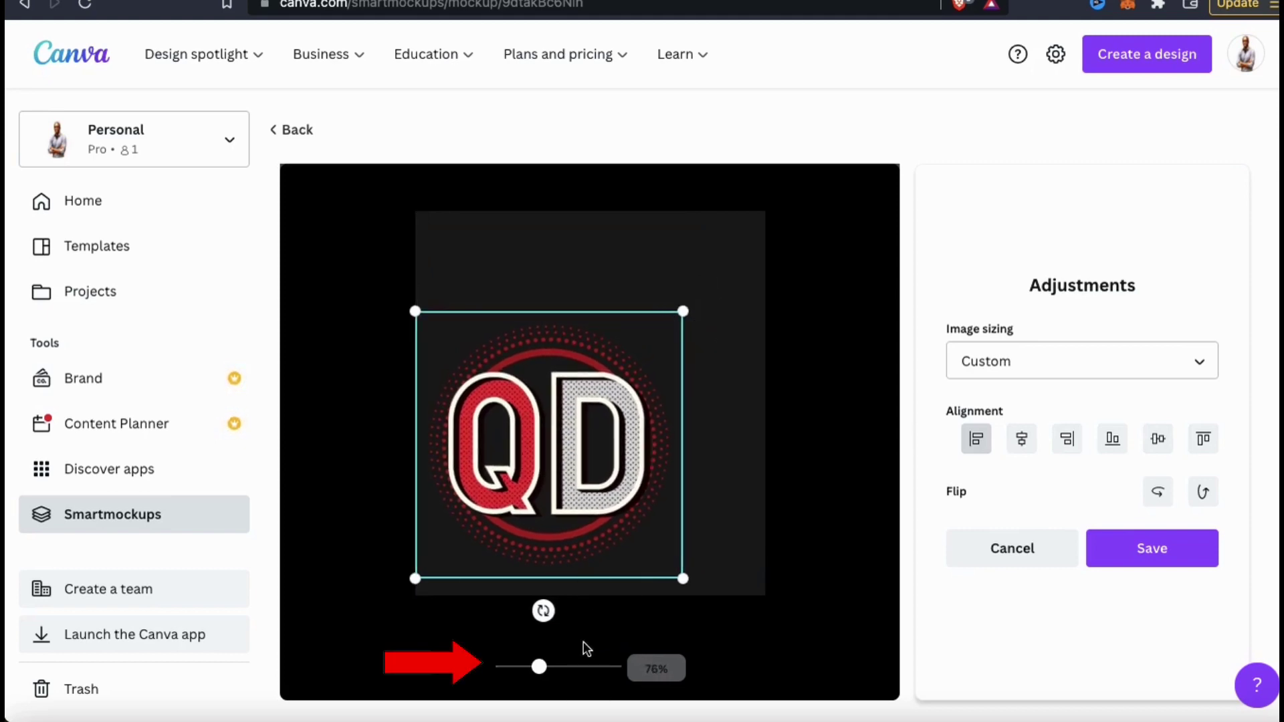
drag(539, 666, 533, 668)
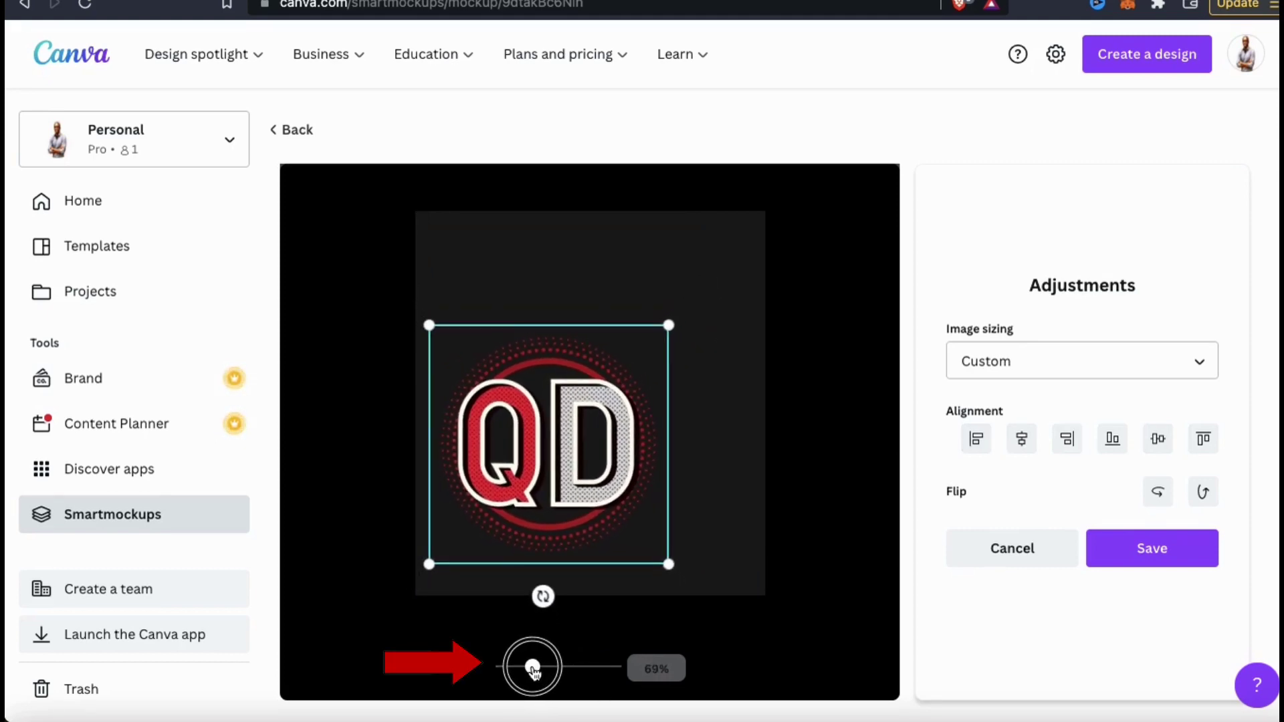
click(1023, 448)
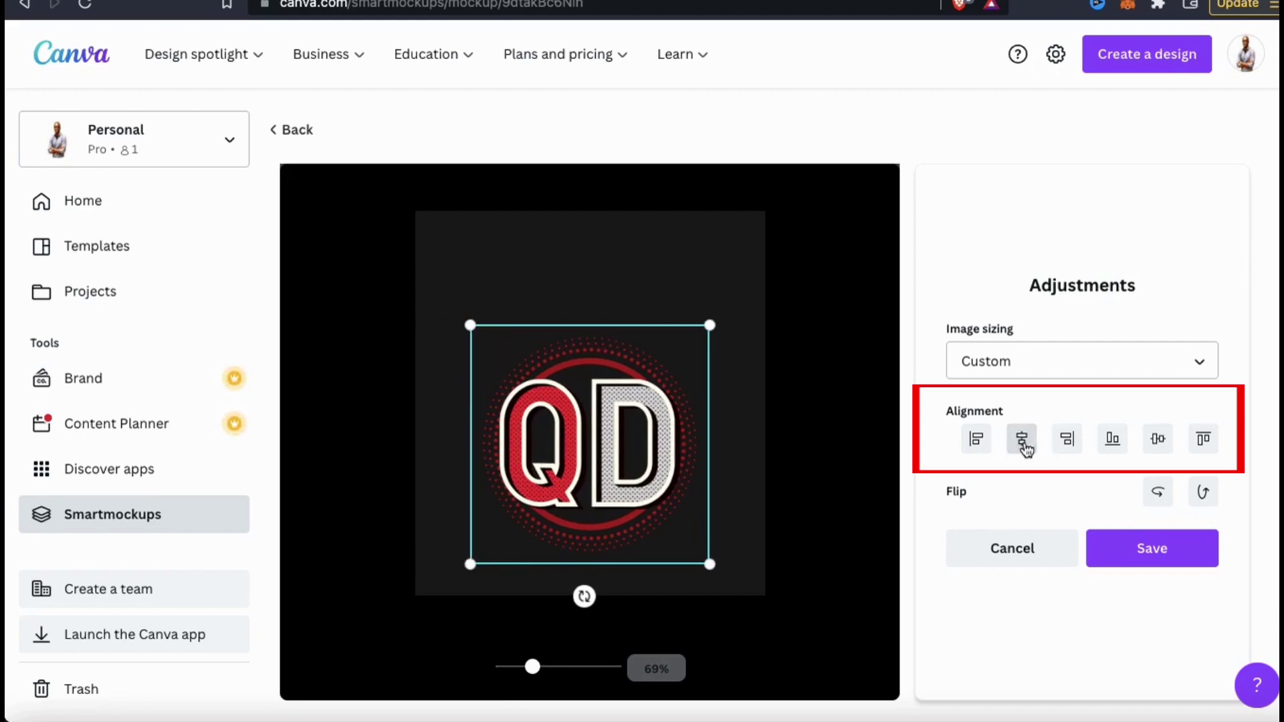
drag(607, 436, 606, 410)
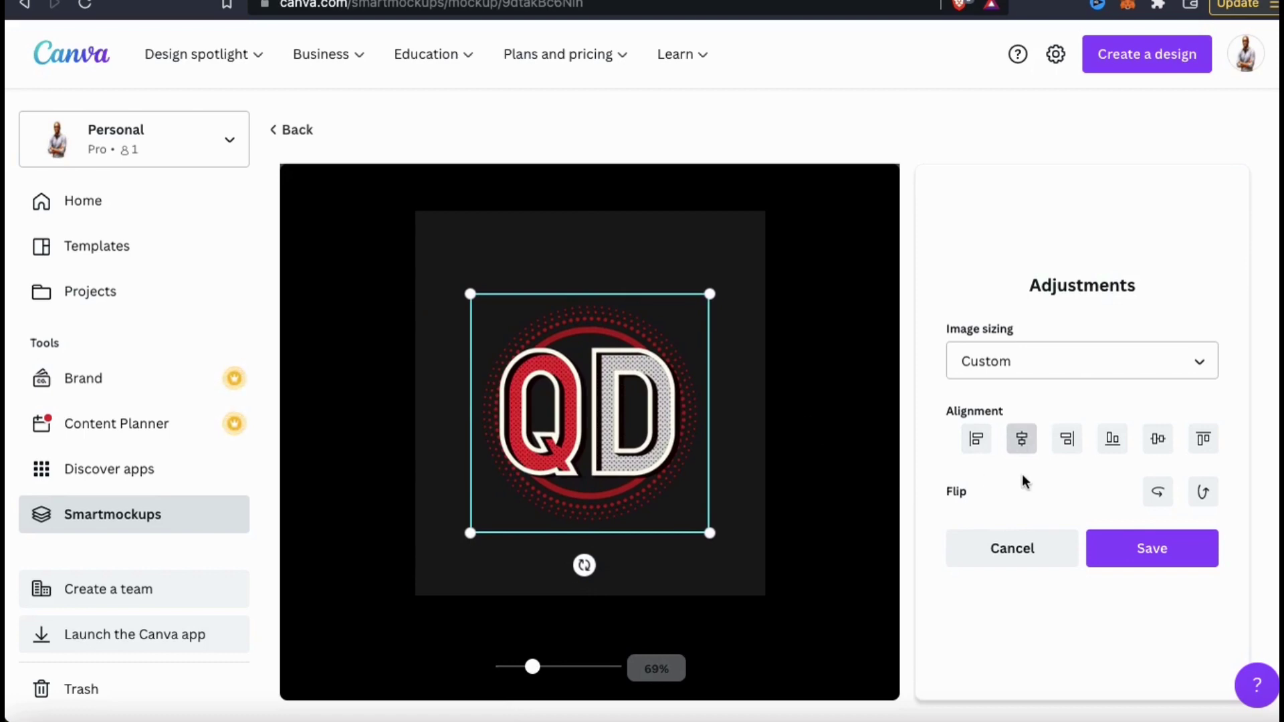
Reset the logo to fit, resize it to about two-thirds, centre it and save.
click(1202, 370)
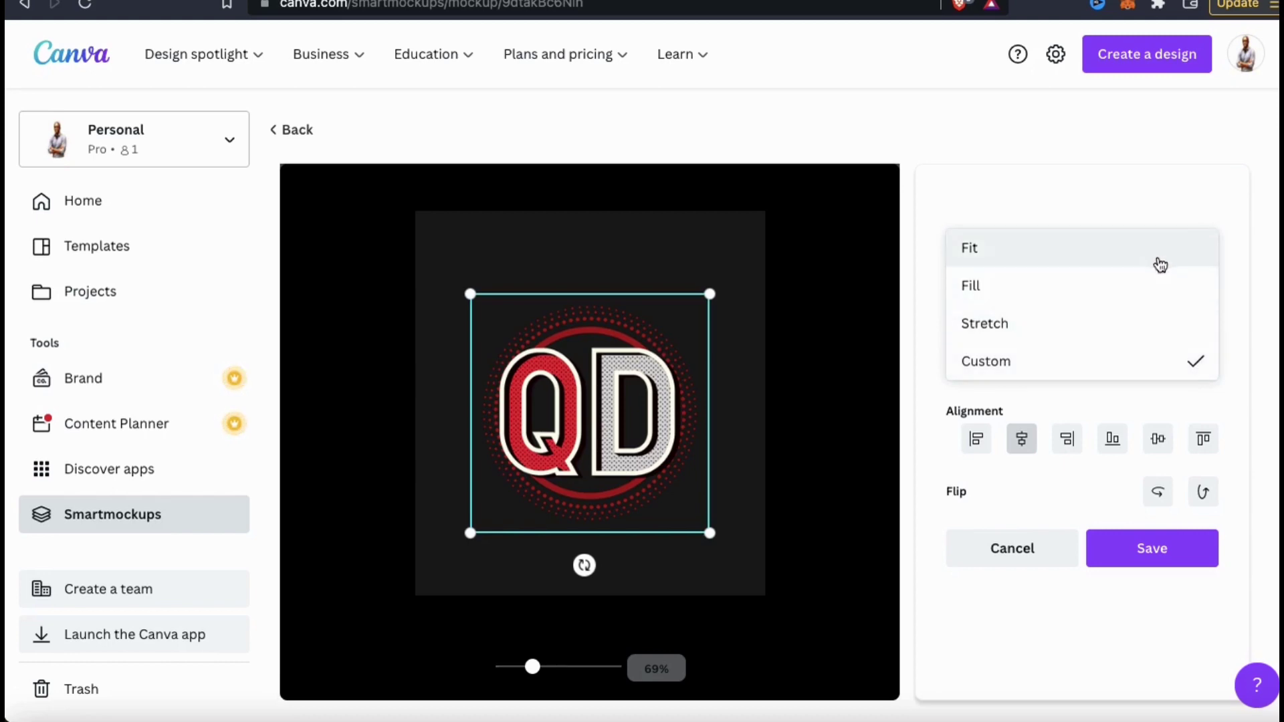
click(1159, 262)
drag(765, 229, 646, 347)
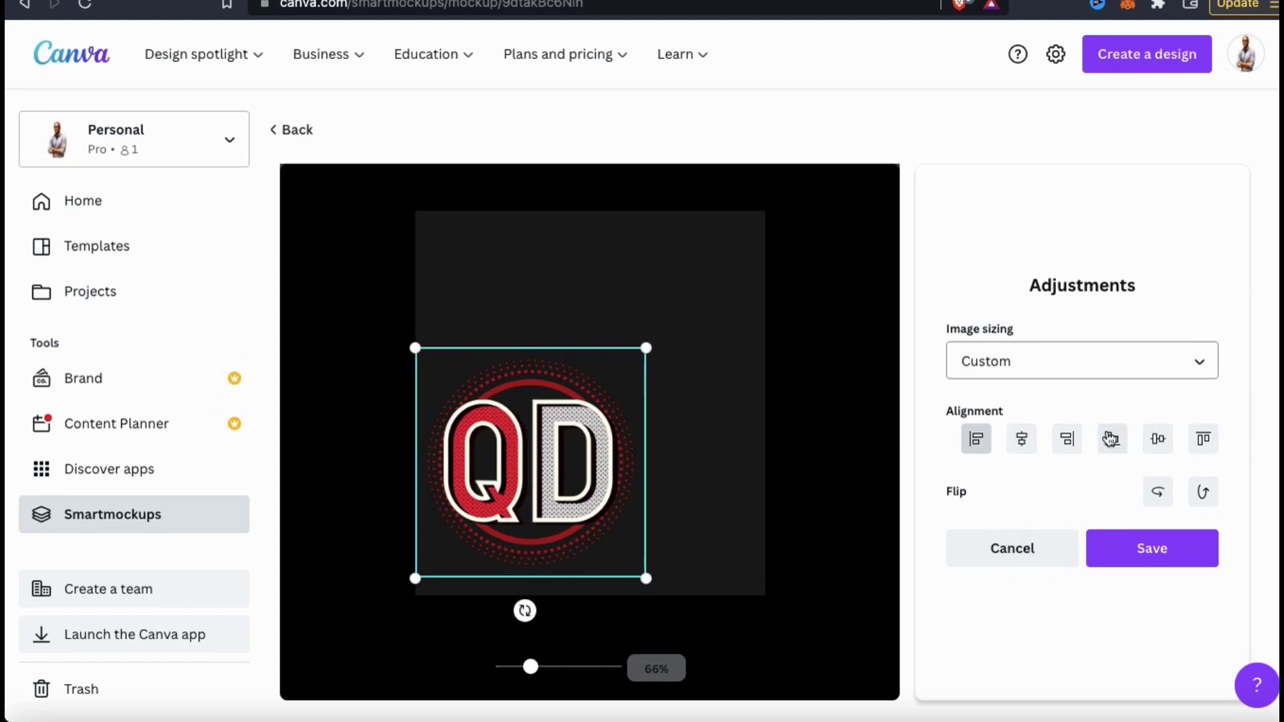
click(1021, 438)
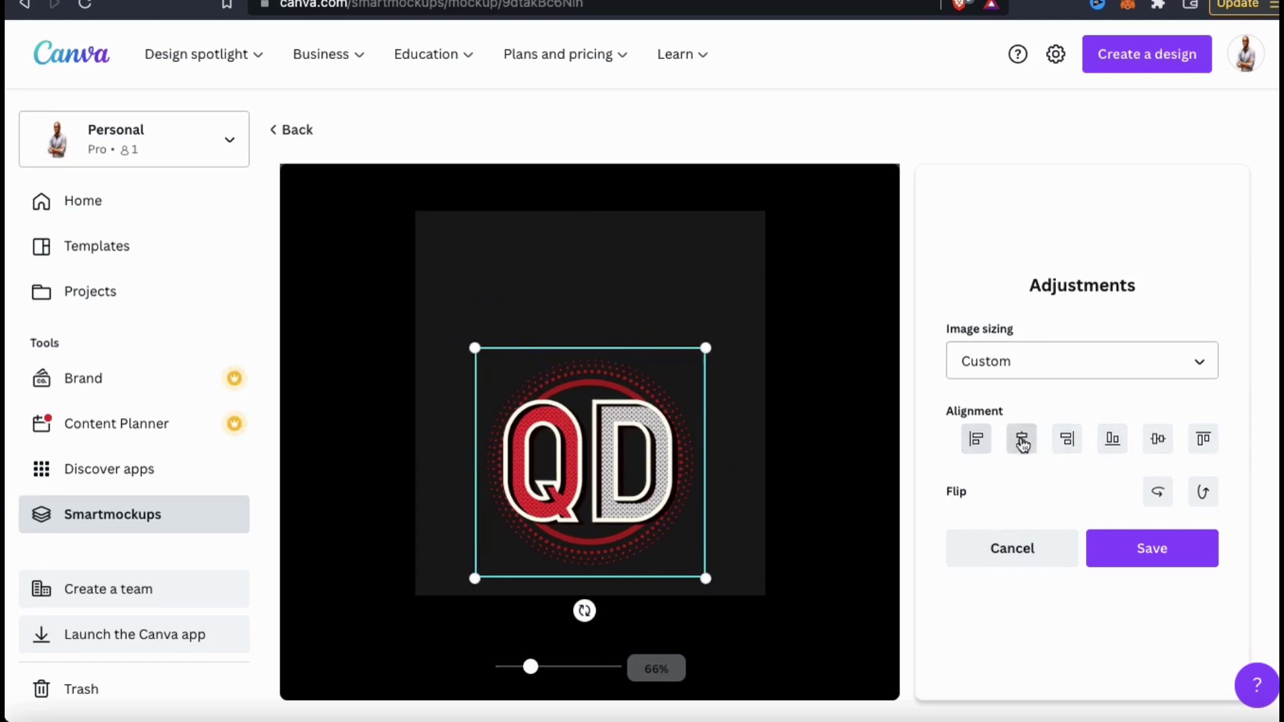
drag(588, 411, 588, 348)
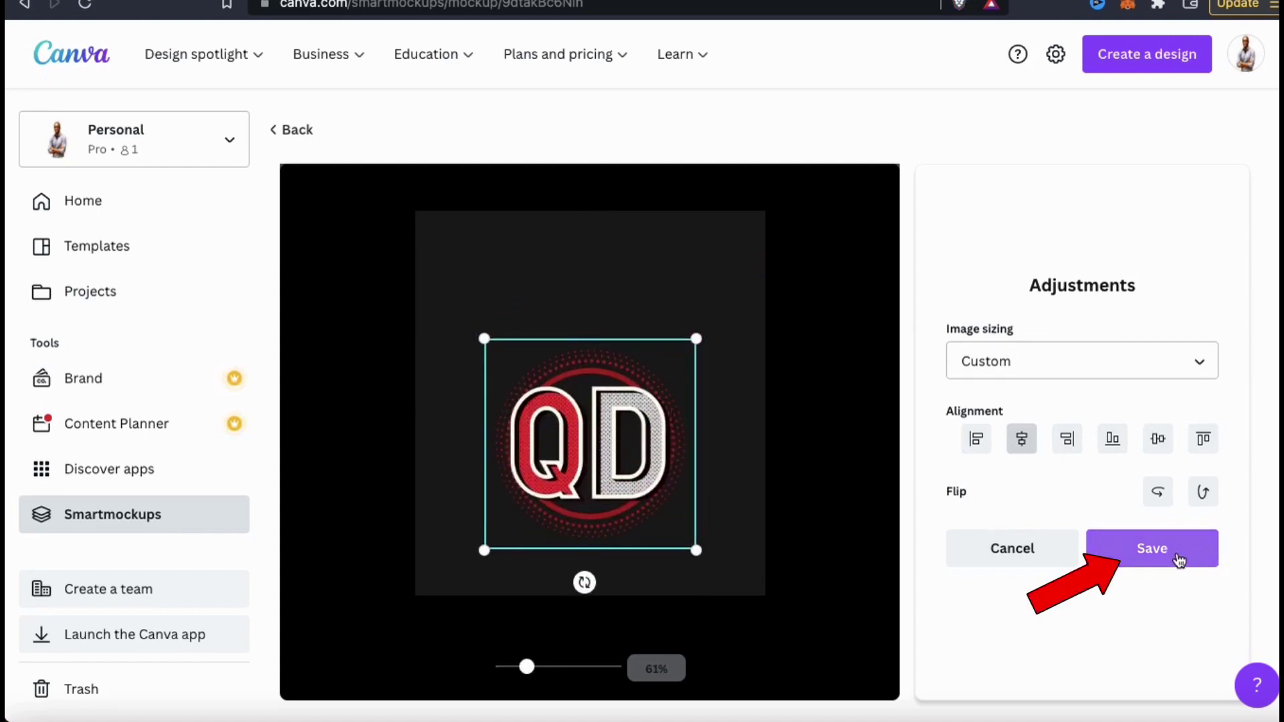
click(1177, 558)
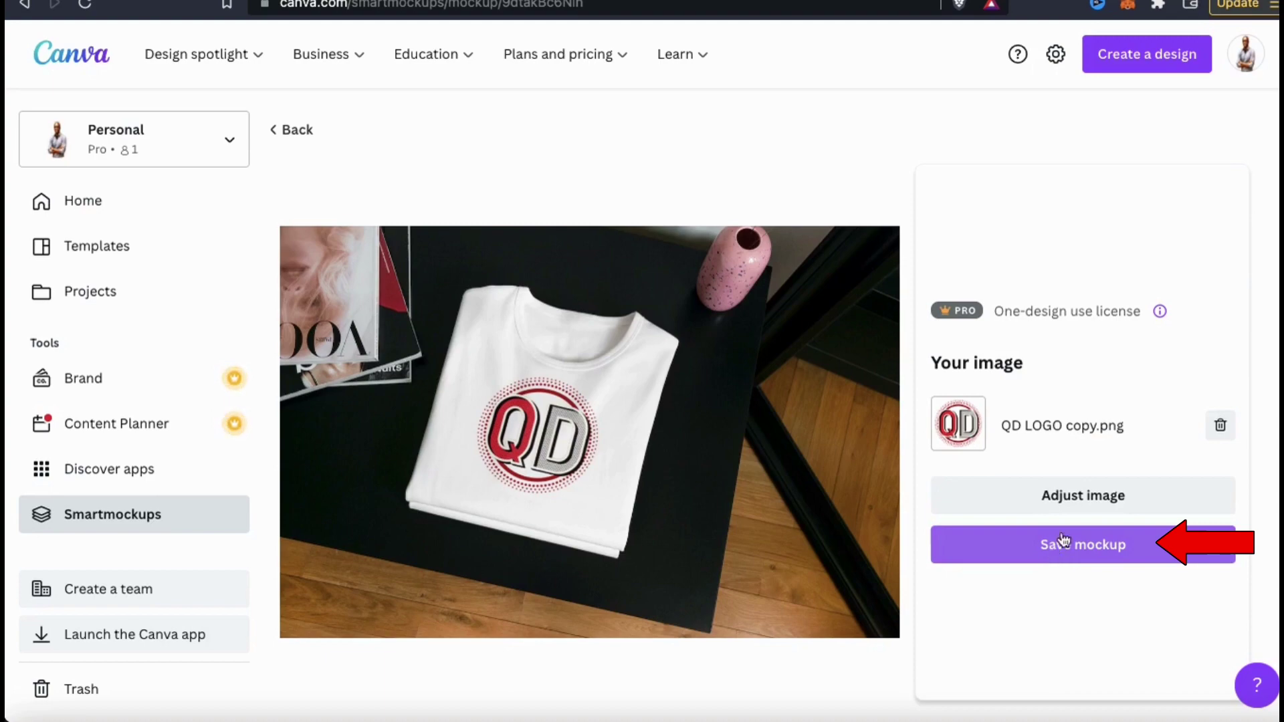
Save the T-shirt mockup, download it as a PNG to the Graphics folder, and open it.
click(1085, 557)
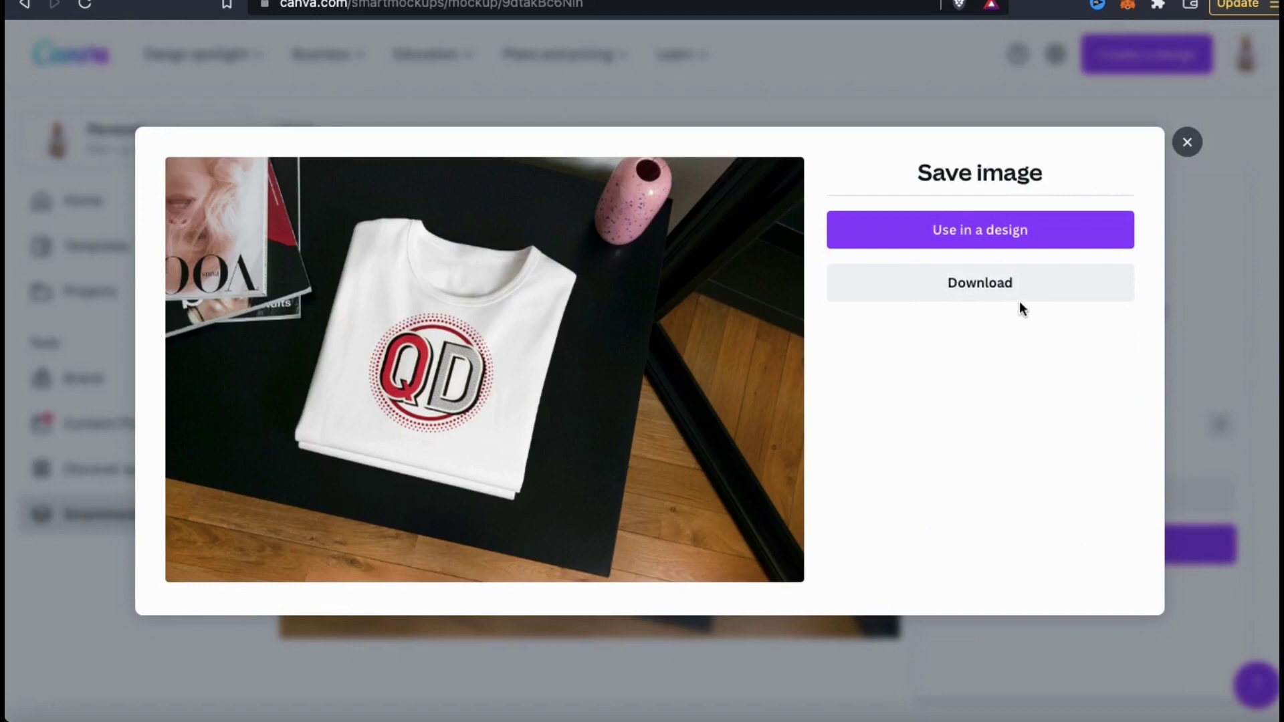
click(989, 287)
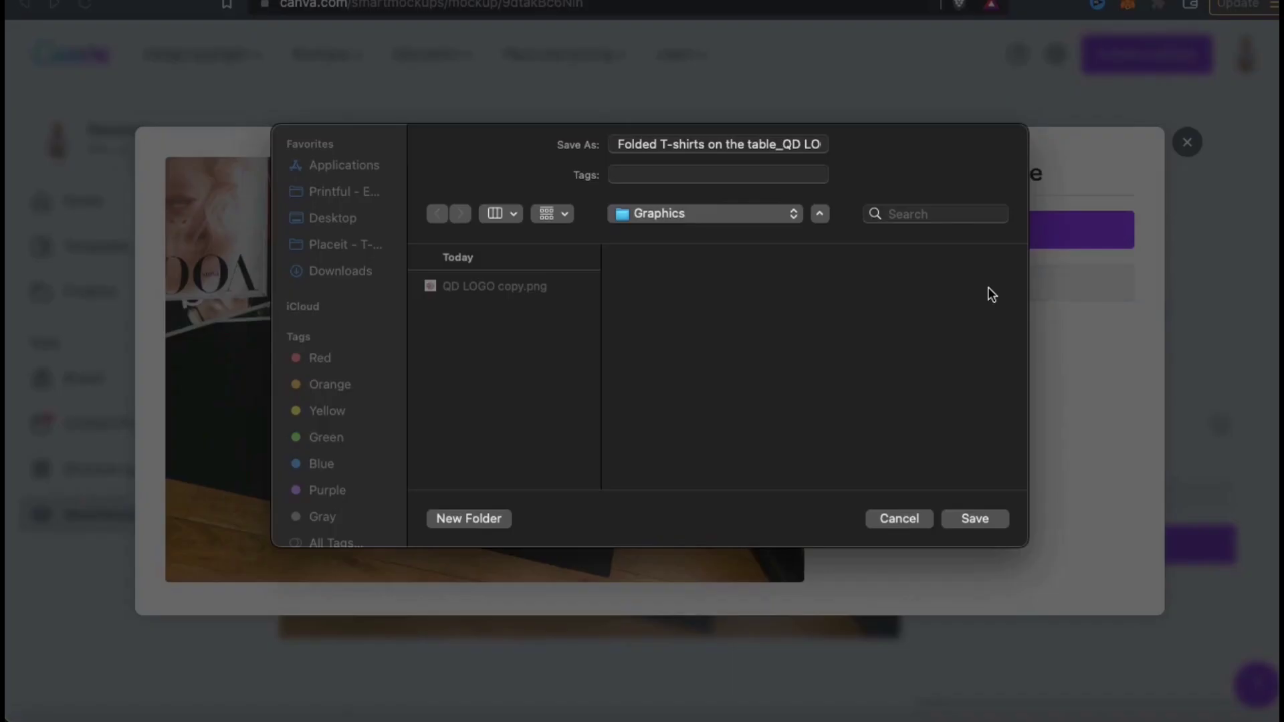
click(977, 521)
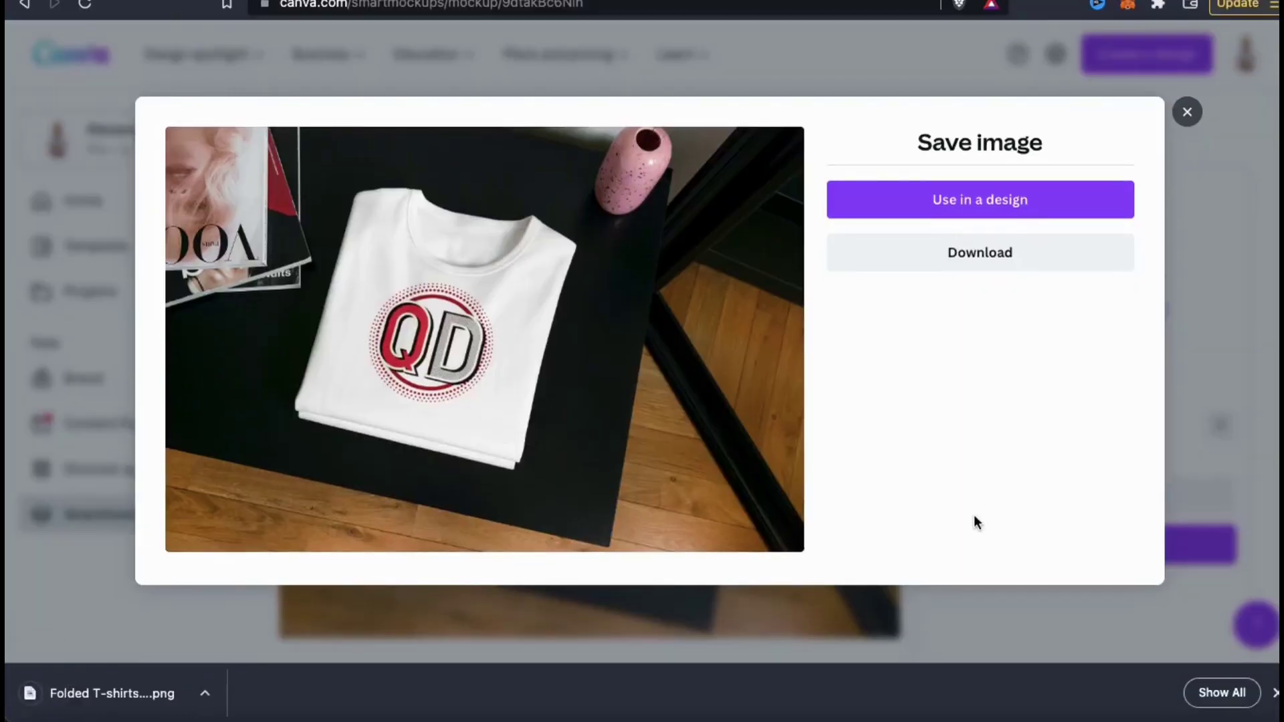
click(214, 695)
click(235, 620)
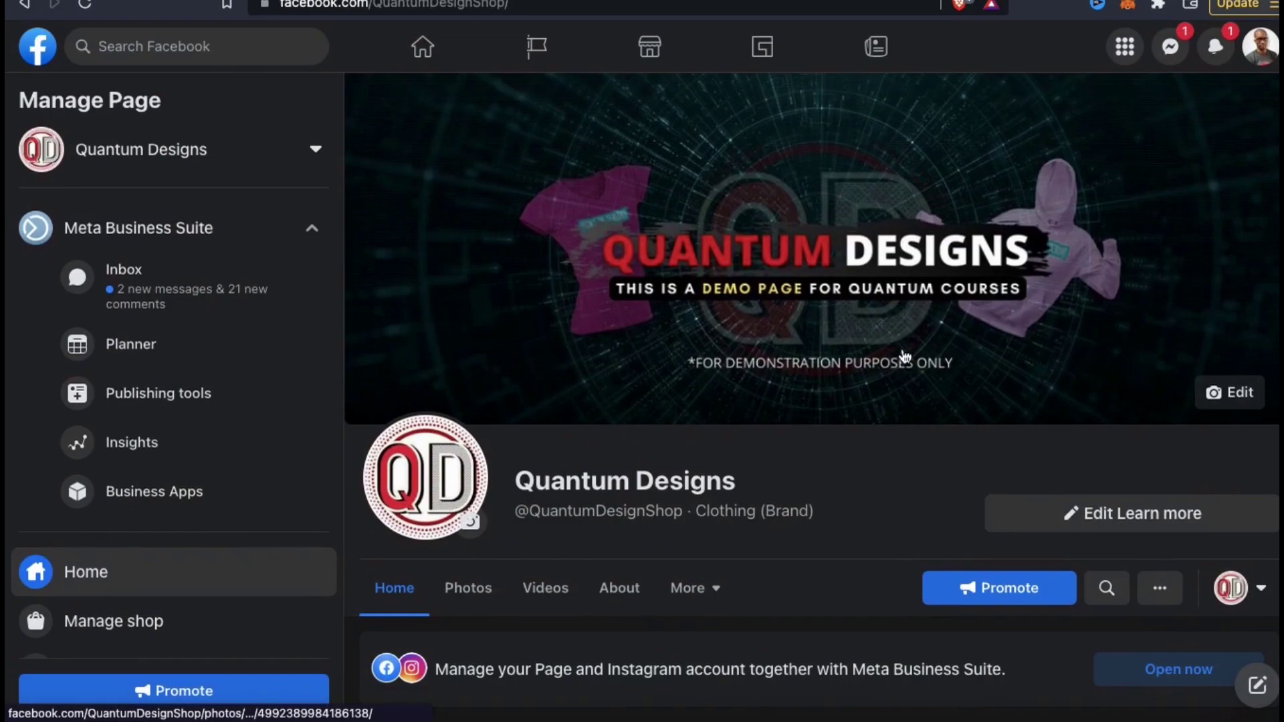
Post the T-shirt mockup photo on the Quantum Designs Facebook page and view it full size.
scroll(937, 367, down, 5)
click(856, 446)
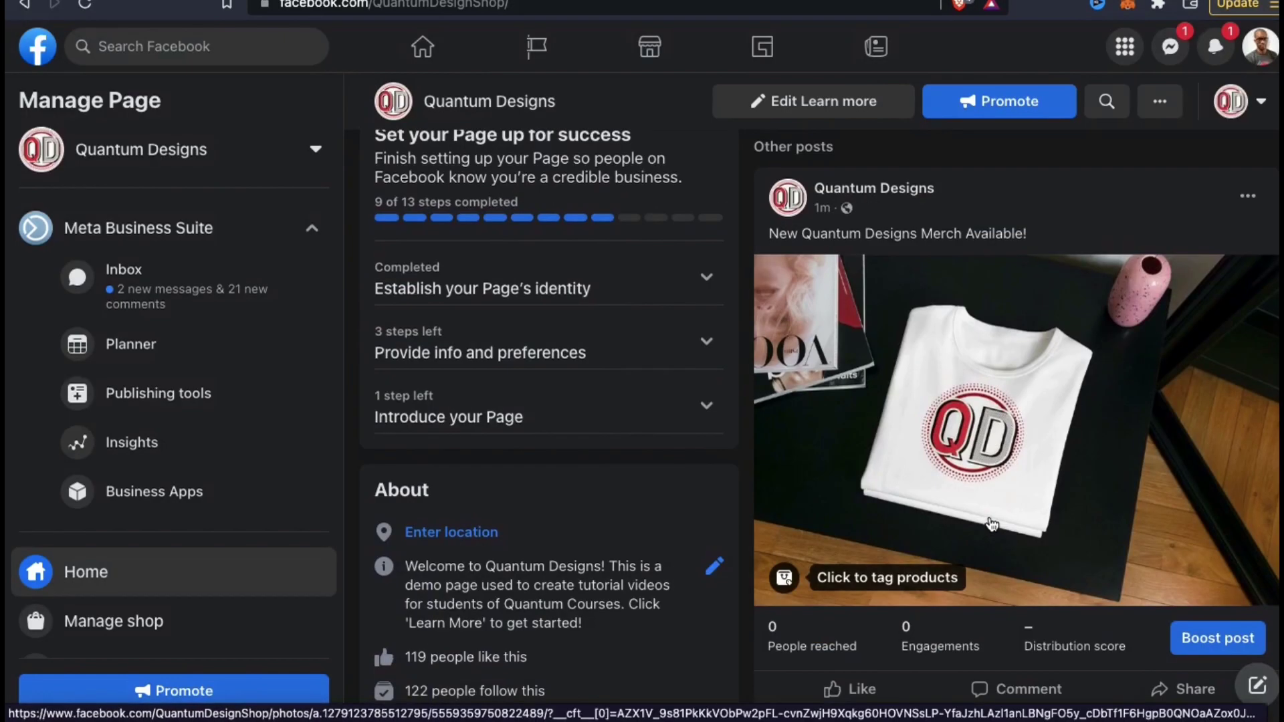
click(992, 524)
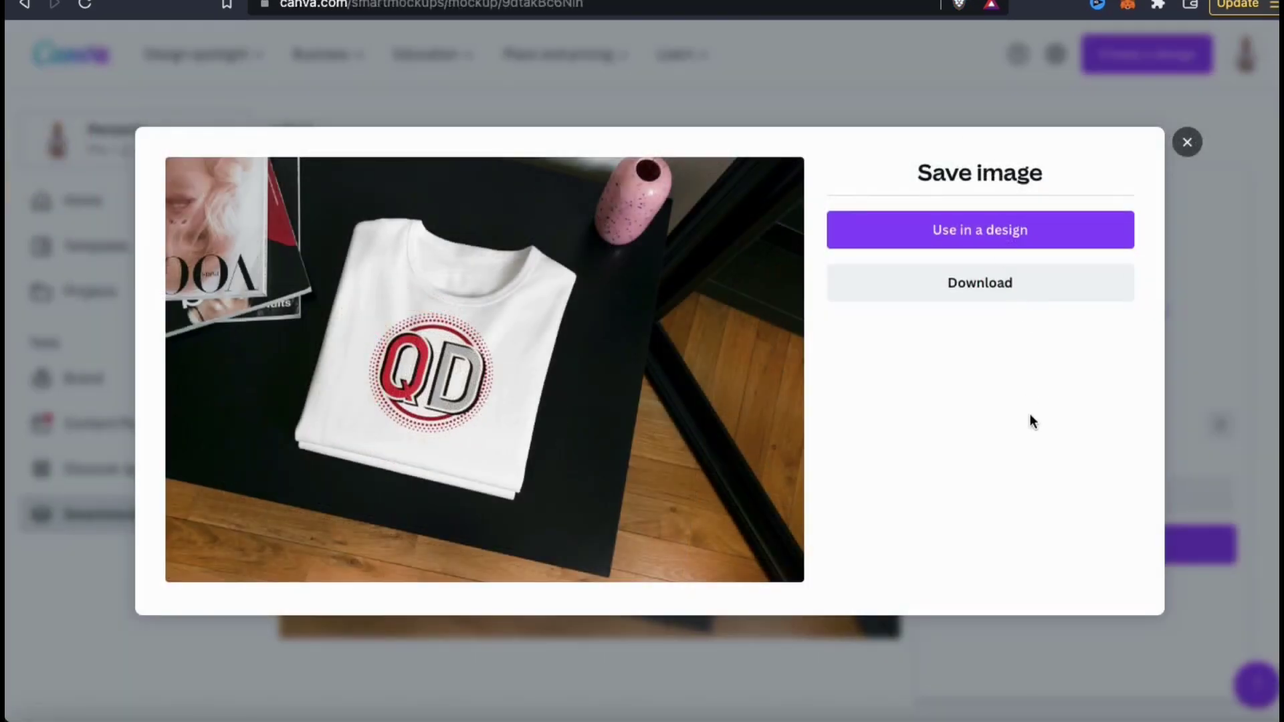
Use the T-shirt mockup in a Facebook Cover template and change the heading to 'NEW MERCH!'.
click(985, 234)
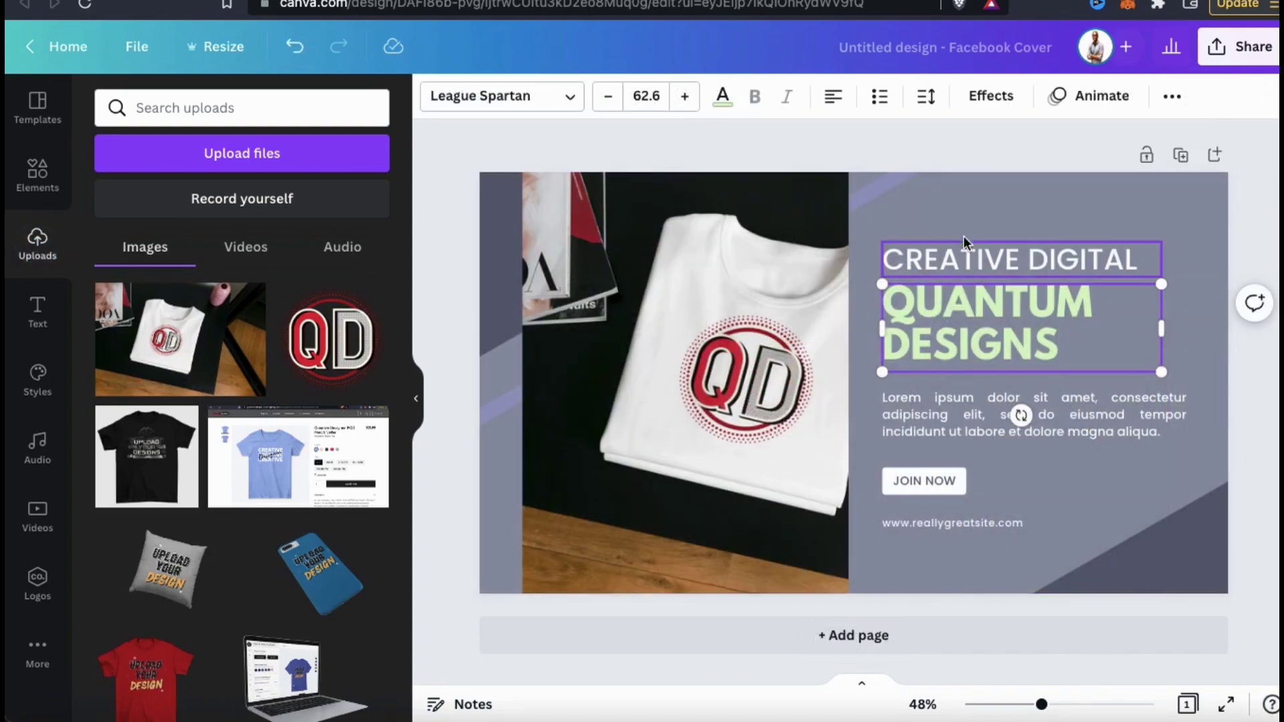
double_click(963, 255)
text(NEW MERCH!)
click(963, 427)
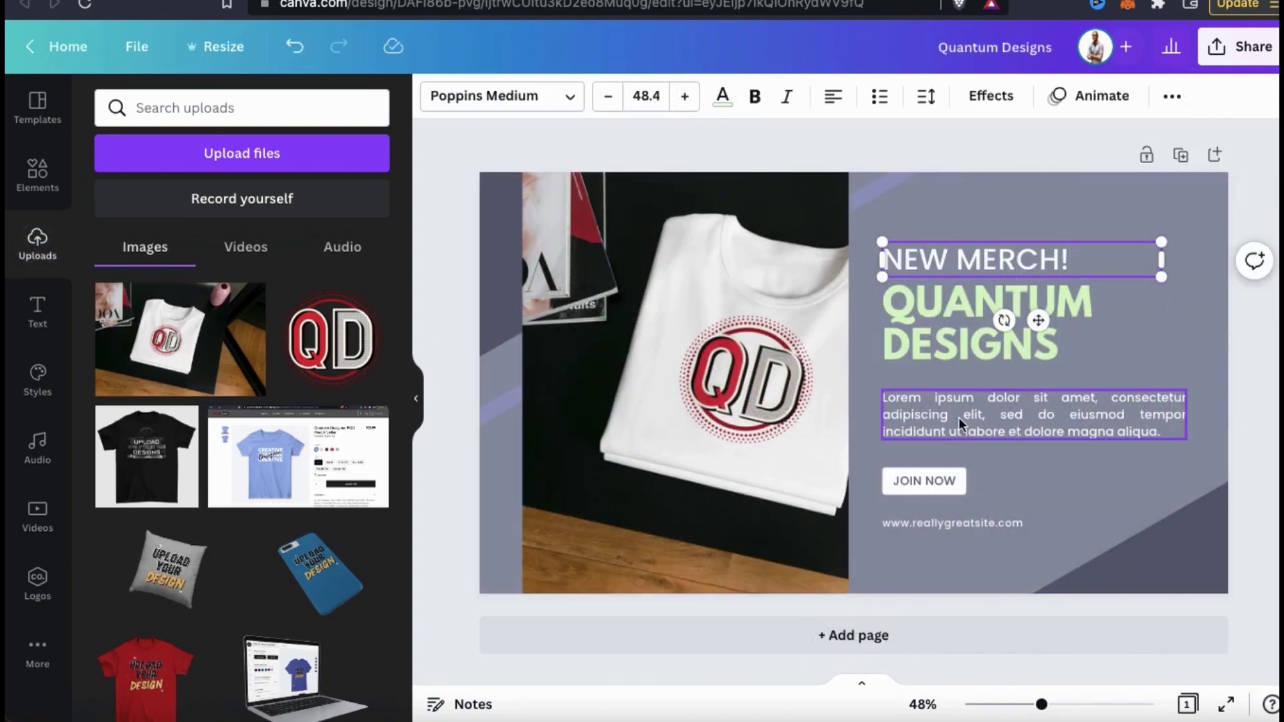
Change the cover's JOIN NOW button text to 'SHOP NOW'.
double_click(930, 486)
double_click(889, 478)
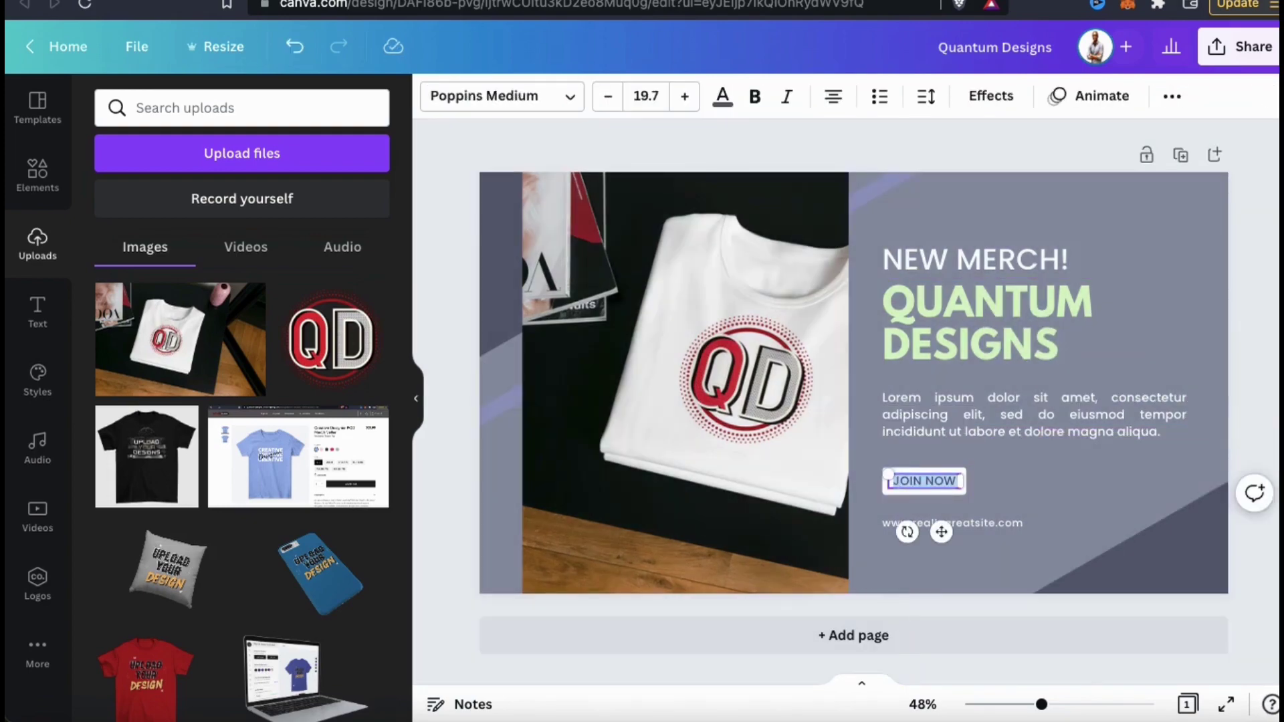
text(SHOP NOW)
click(1260, 278)
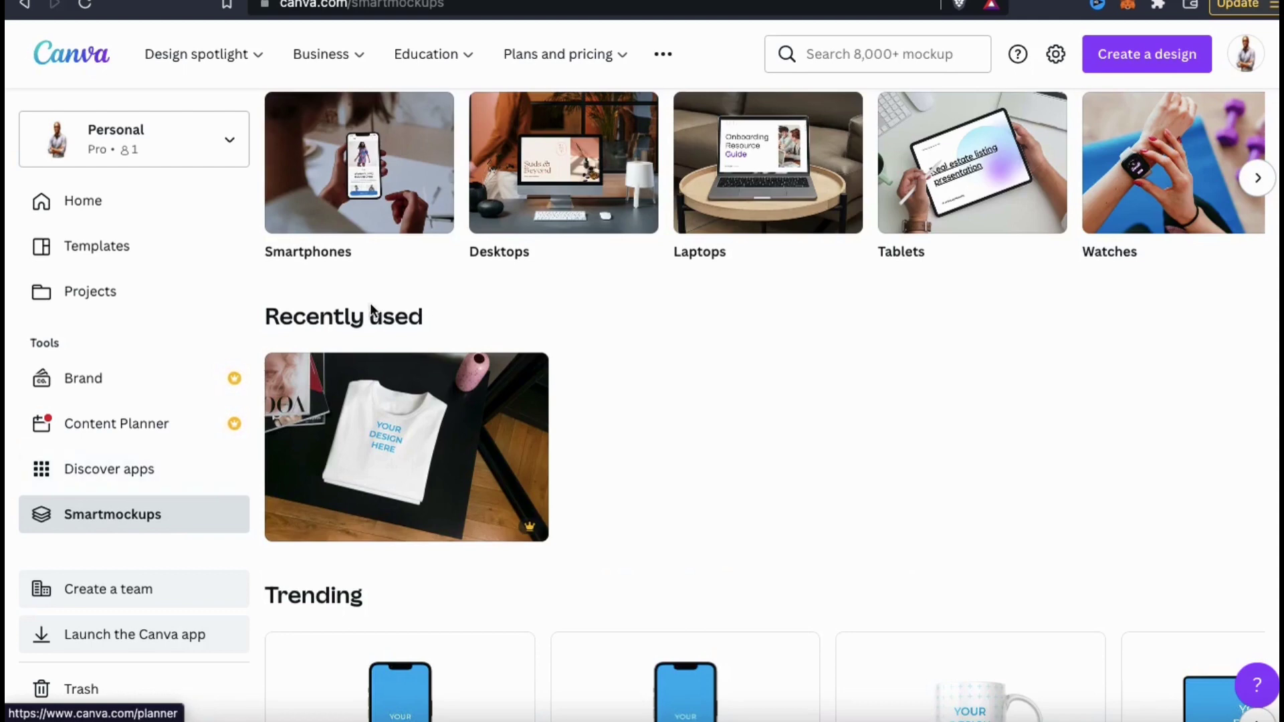
Scroll through the Desktops mockup collection and choose the iMac on a dark wooden desk.
scroll(373, 308, up, 5)
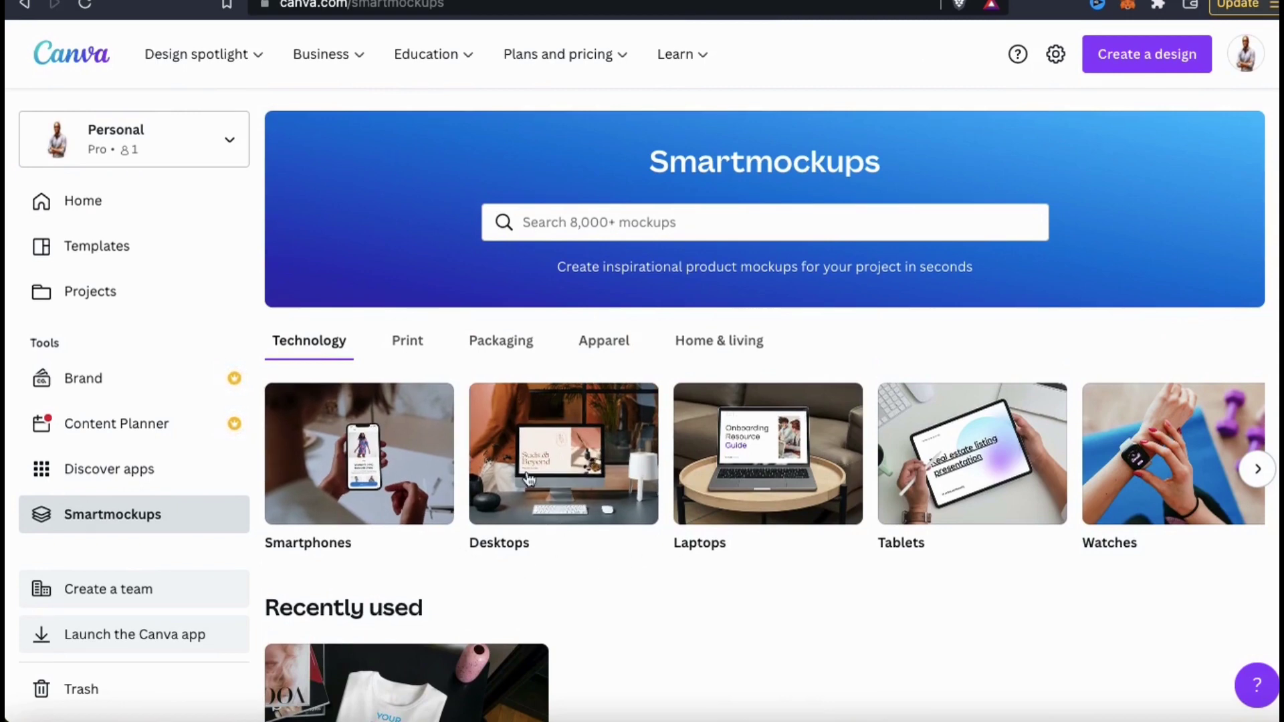
click(559, 481)
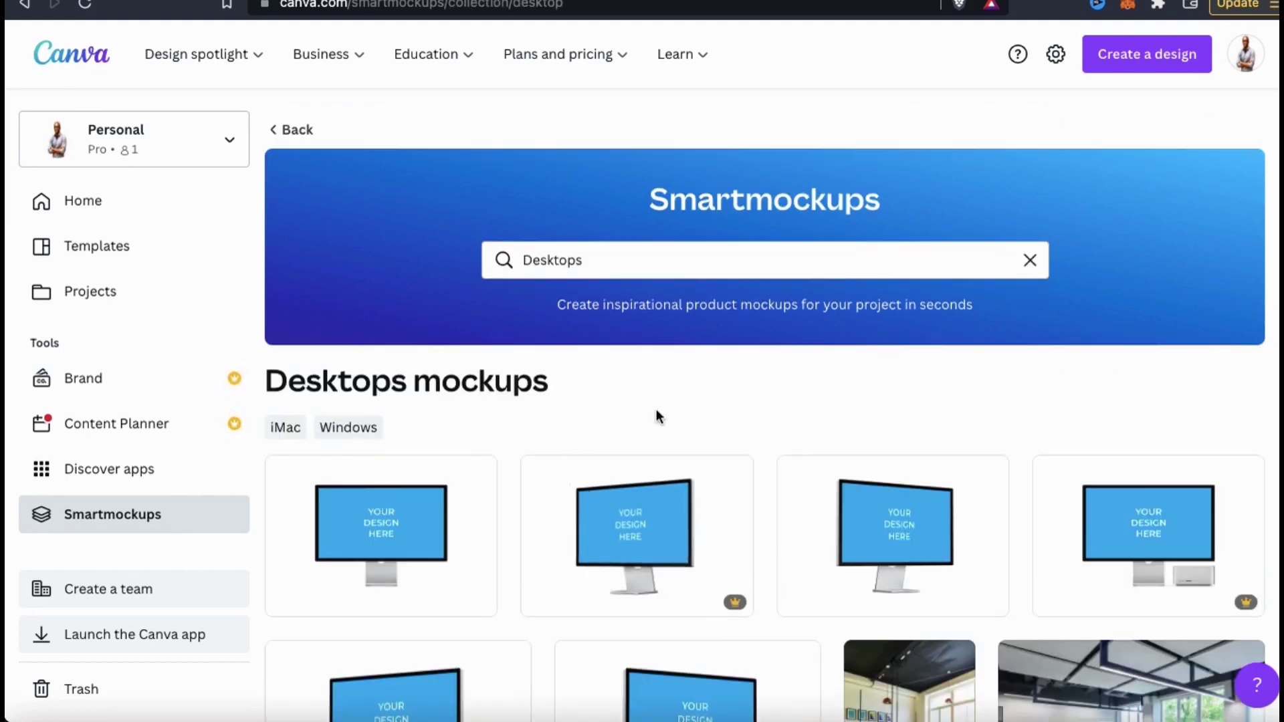
scroll(747, 408, down, 3)
scroll(748, 407, down, 1)
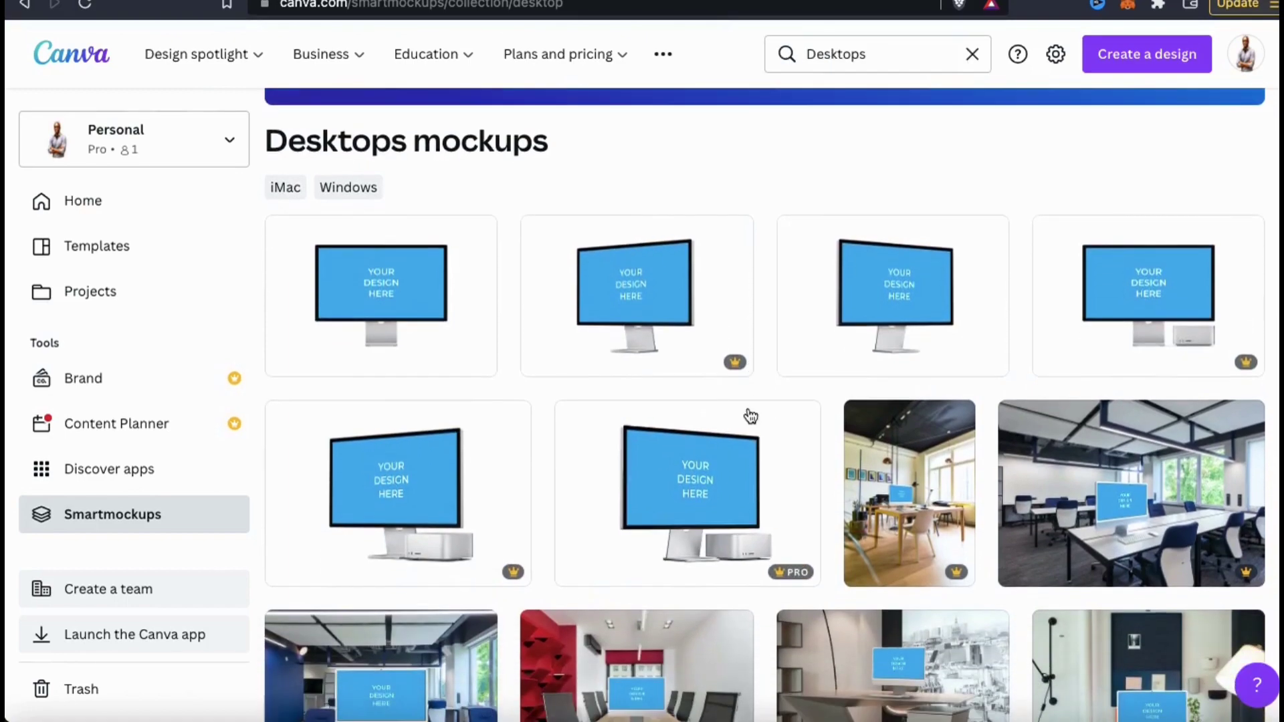
scroll(747, 407, down, 3)
scroll(748, 407, down, 3)
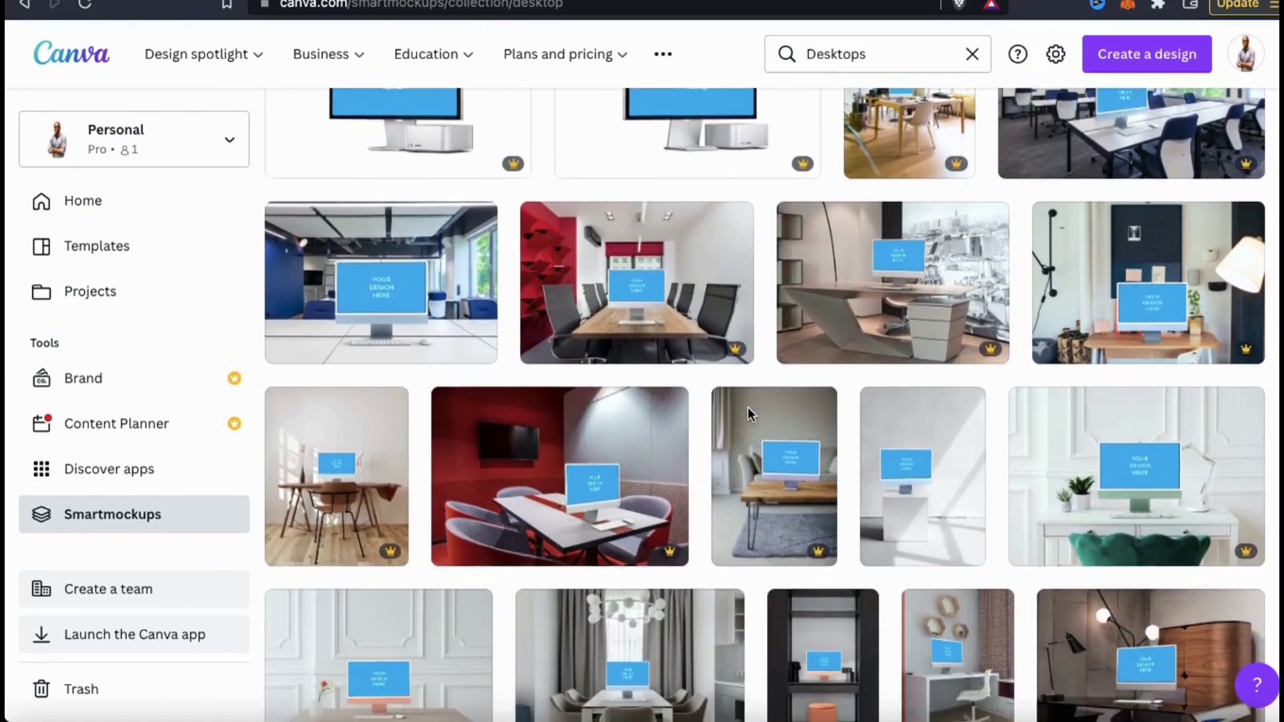
scroll(748, 407, down, 4)
scroll(748, 407, down, 1)
scroll(747, 406, down, 2)
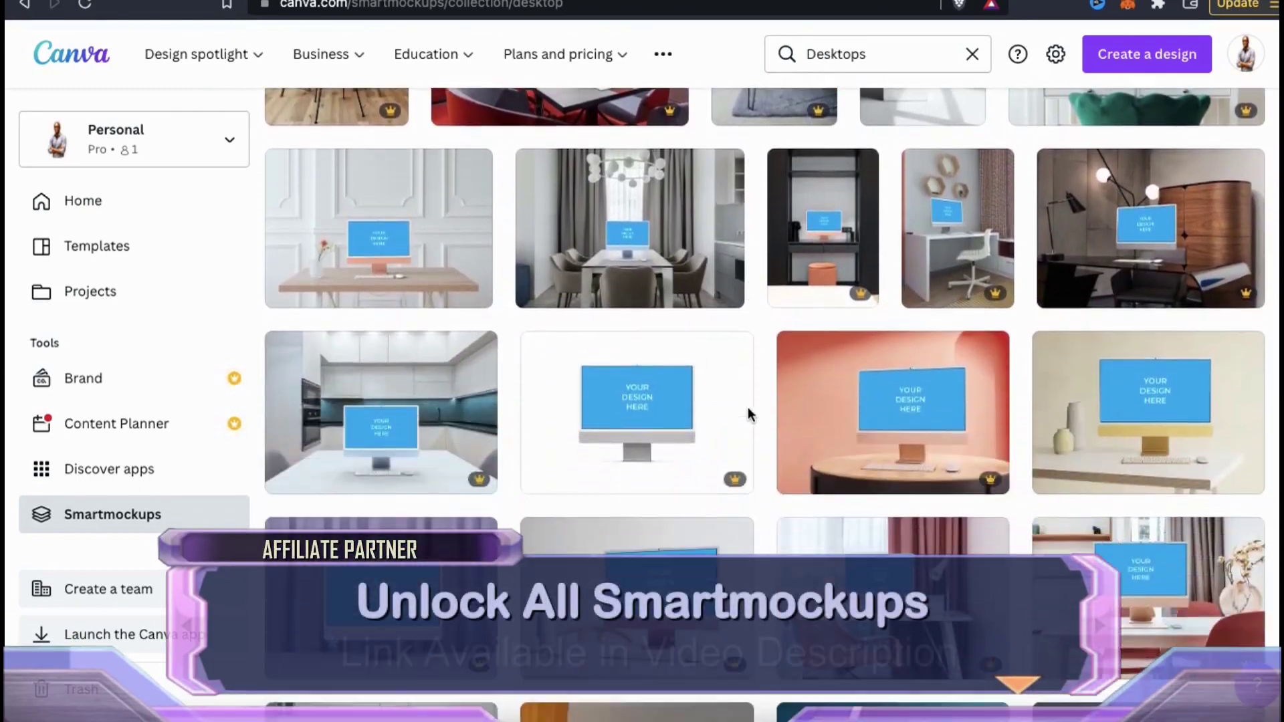
scroll(747, 407, down, 1)
scroll(748, 407, down, 2)
scroll(749, 411, down, 2)
scroll(750, 415, down, 1)
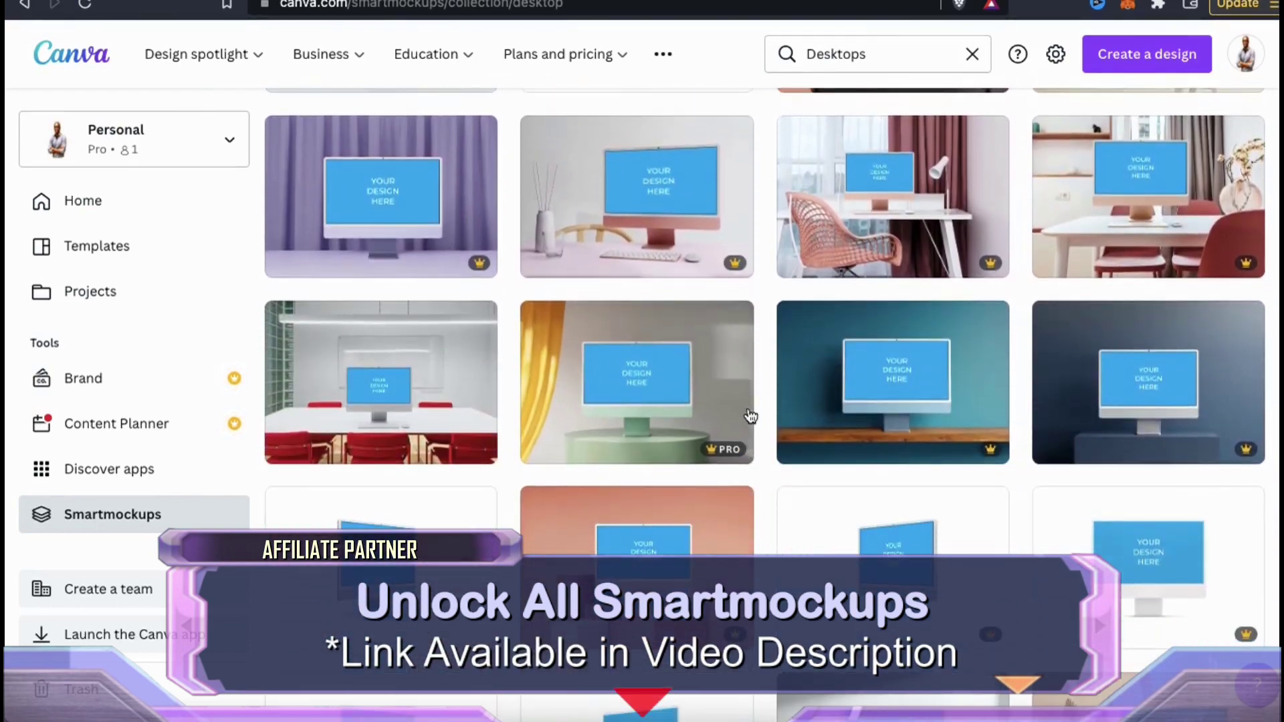
scroll(751, 416, down, 2)
scroll(751, 416, down, 2)
scroll(751, 416, down, 2)
scroll(751, 416, down, 3)
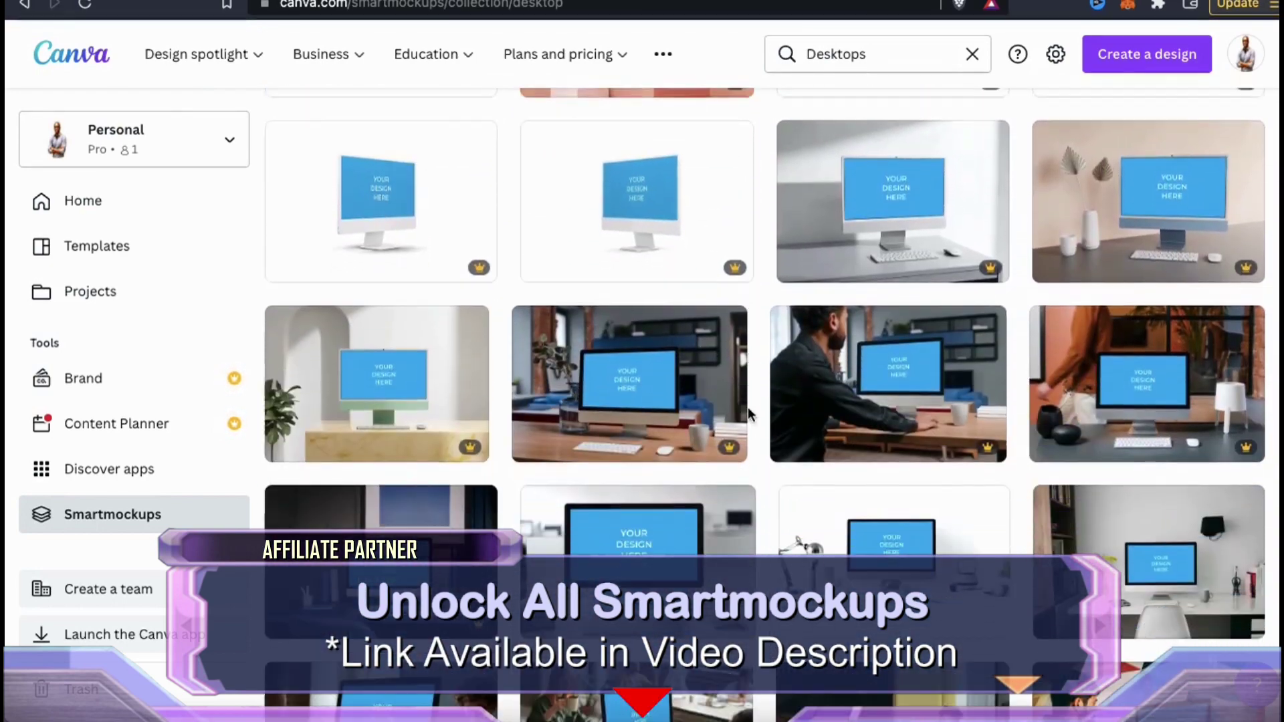
scroll(750, 416, down, 1)
scroll(750, 416, down, 3)
scroll(750, 416, down, 1)
scroll(751, 416, down, 2)
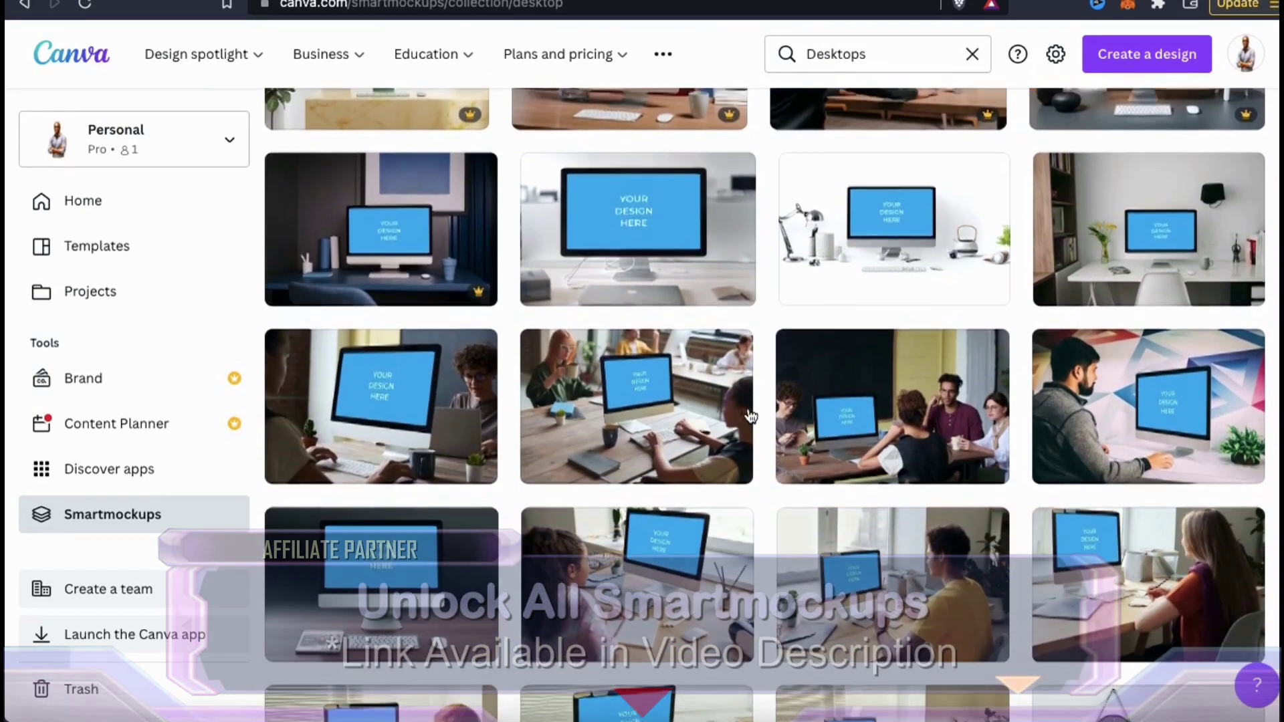
scroll(751, 415, down, 1)
scroll(751, 416, down, 2)
scroll(750, 416, down, 1)
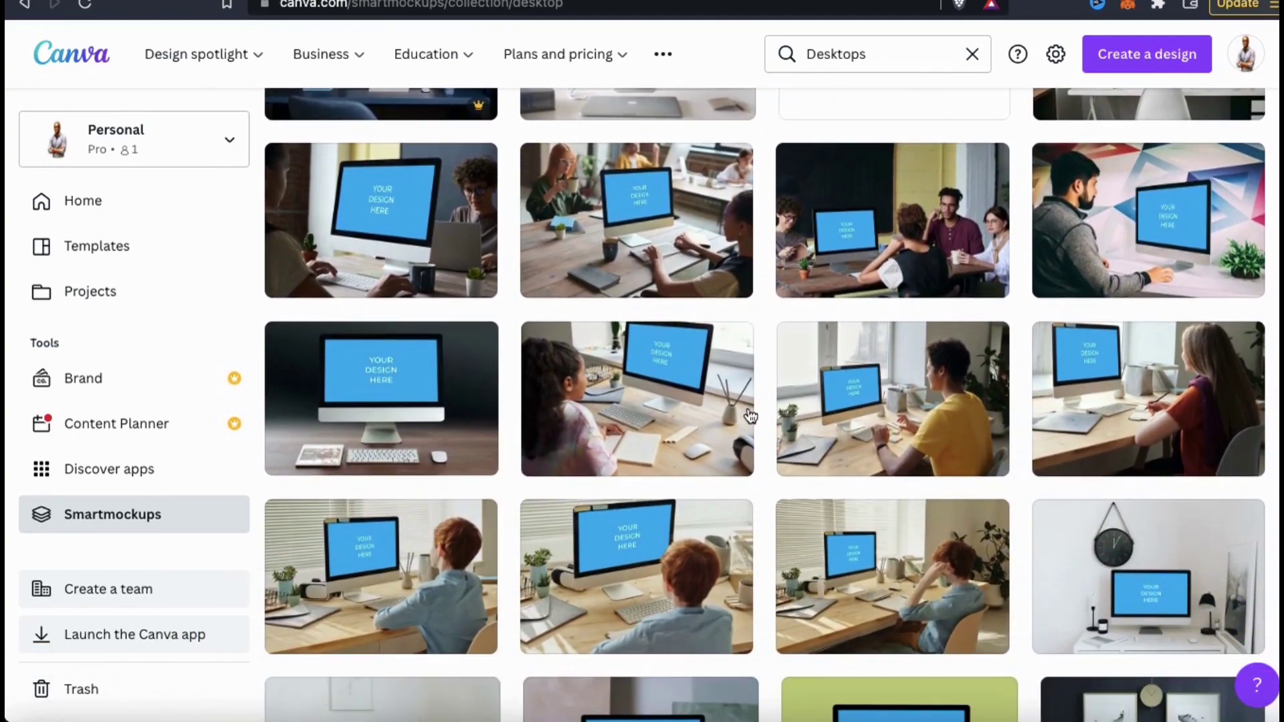
click(434, 415)
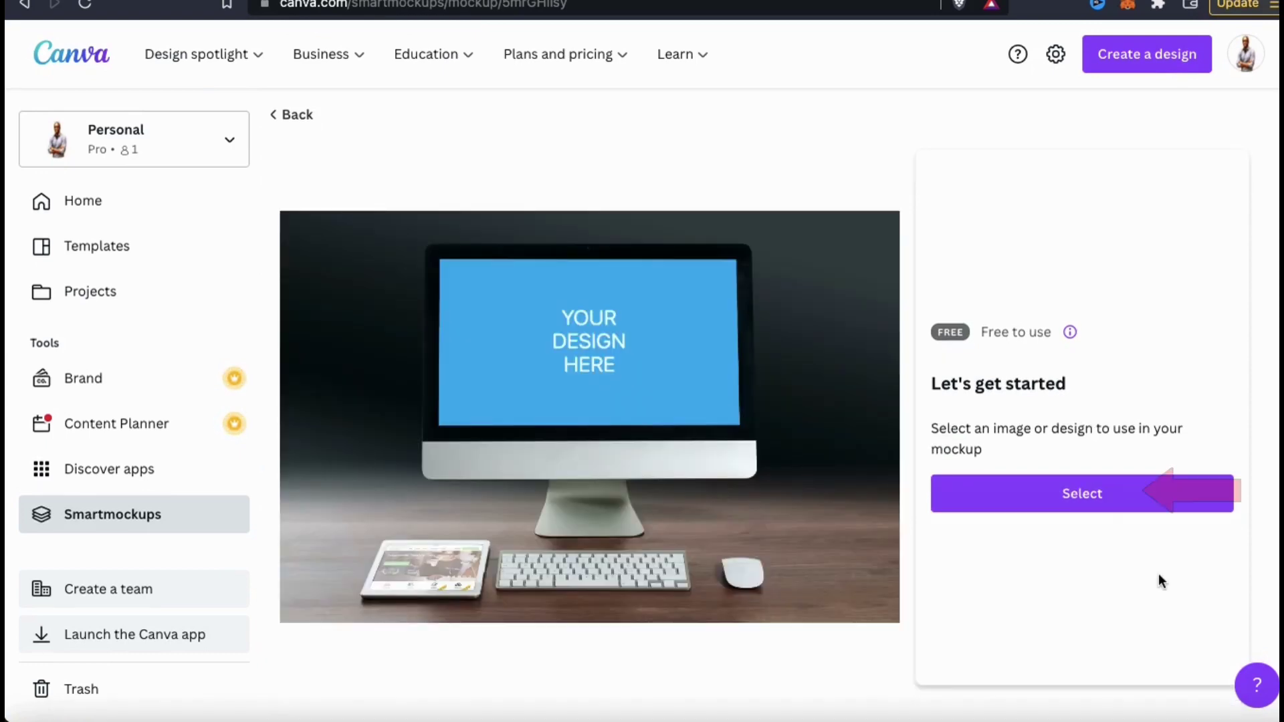
Upload the website screenshot from the Desktop and place it on the iMac screen.
click(1079, 509)
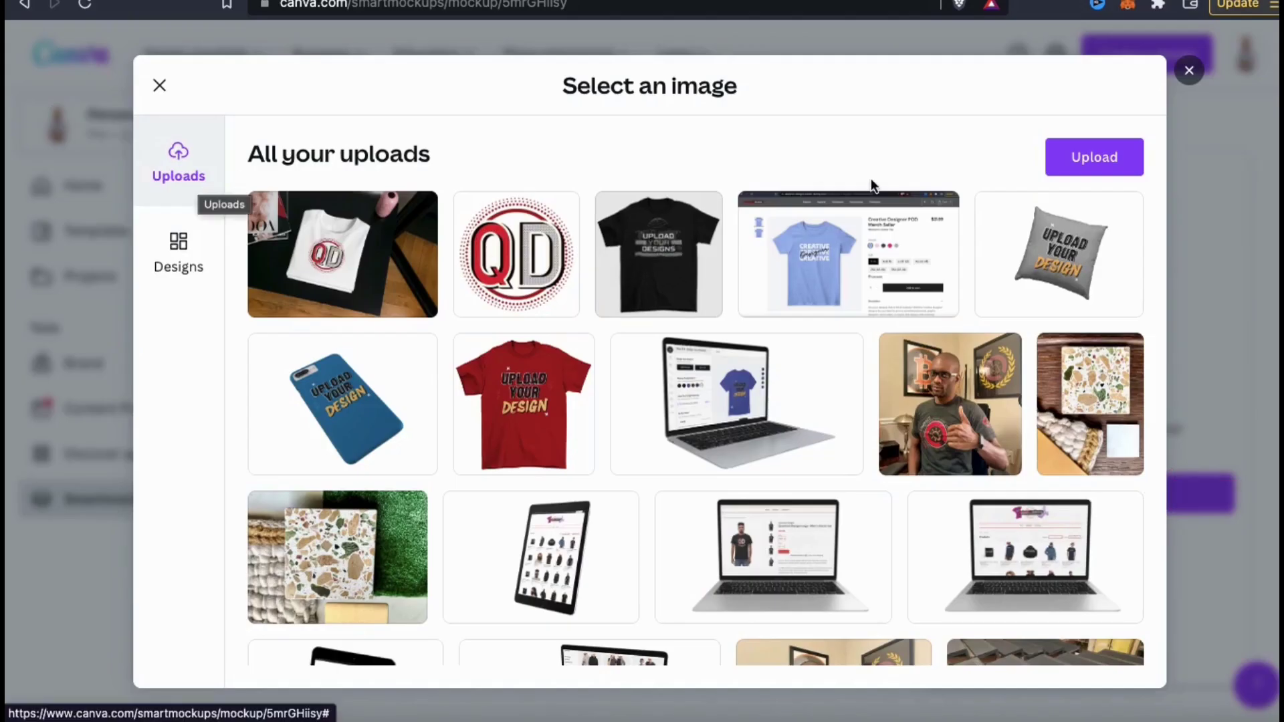
click(1100, 161)
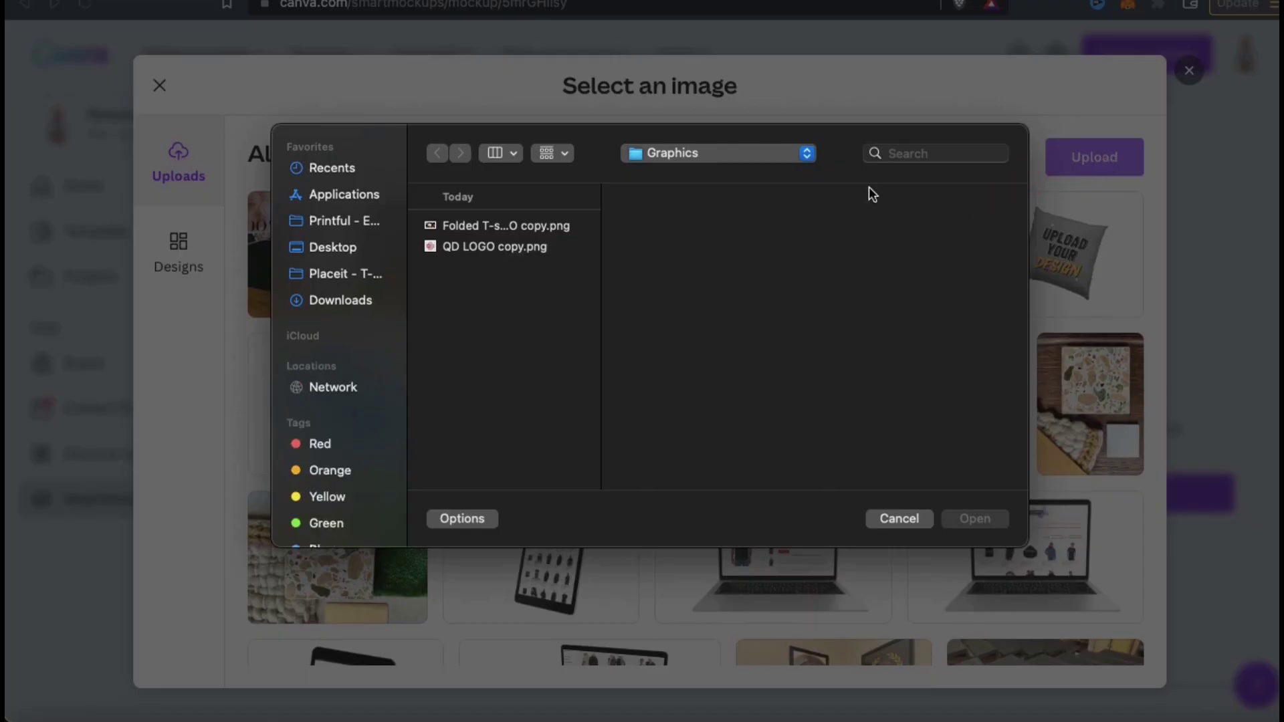
click(355, 246)
click(453, 267)
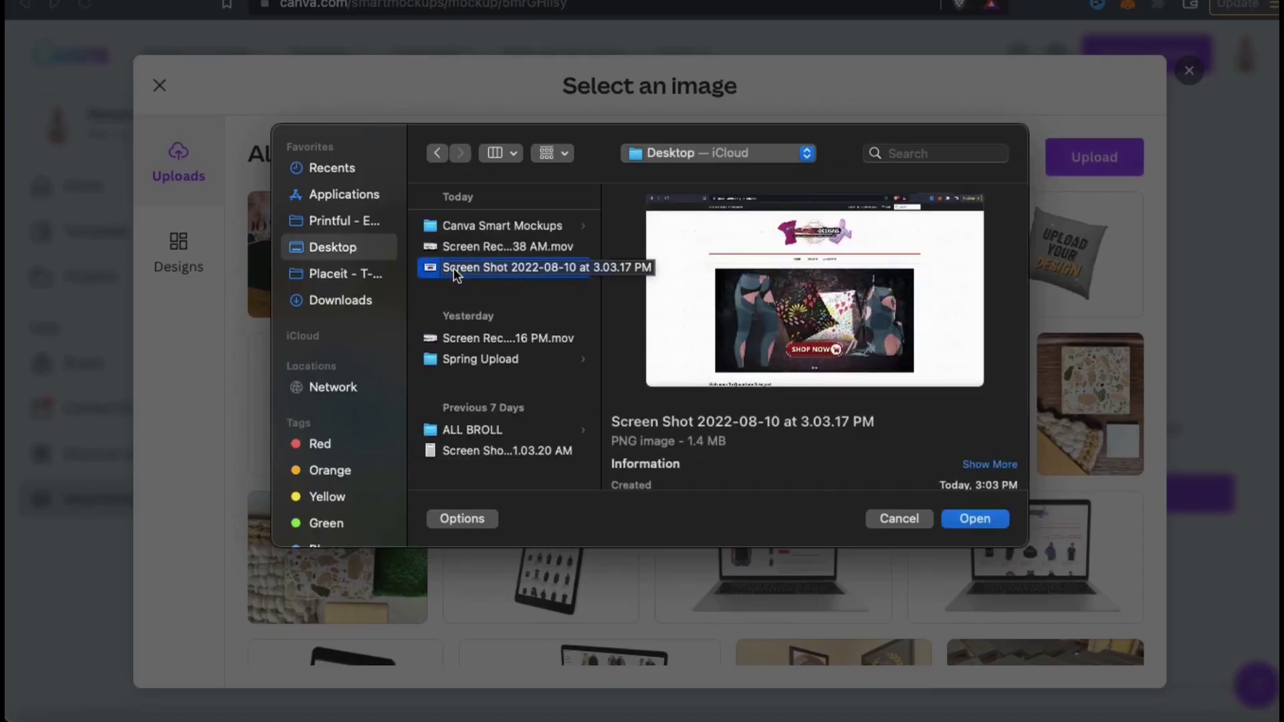
click(989, 521)
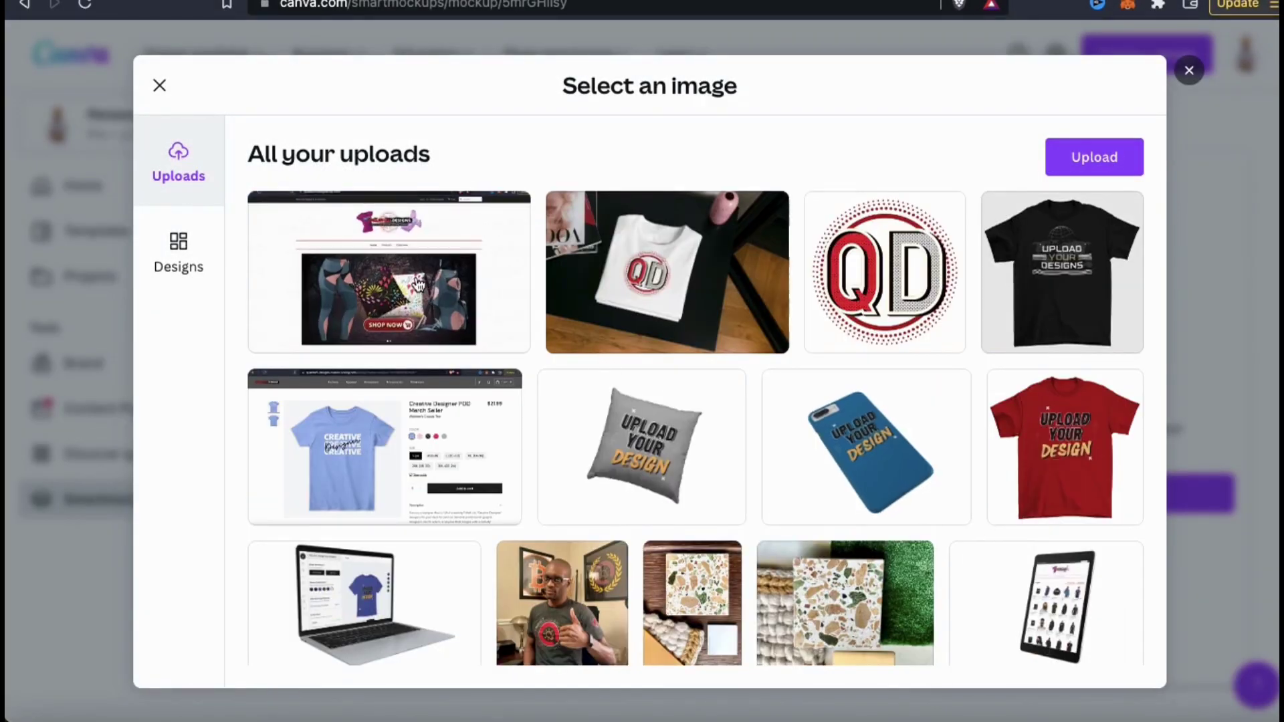
click(498, 331)
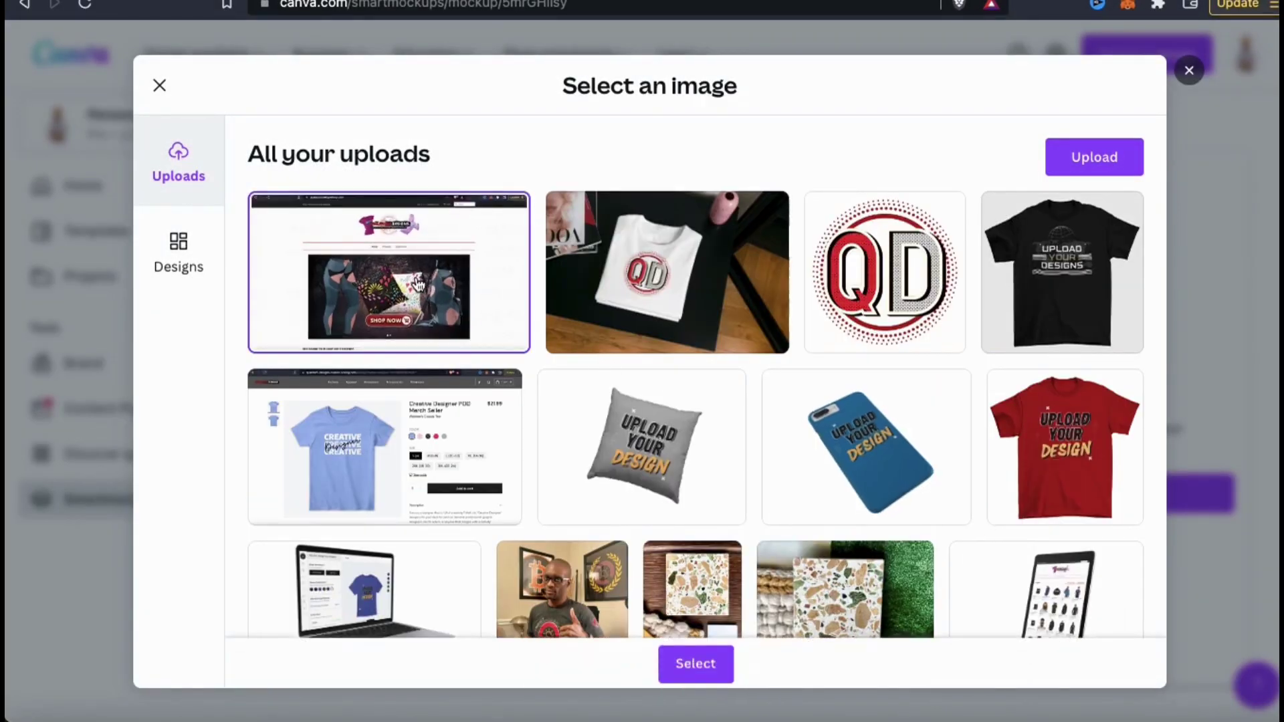
click(702, 654)
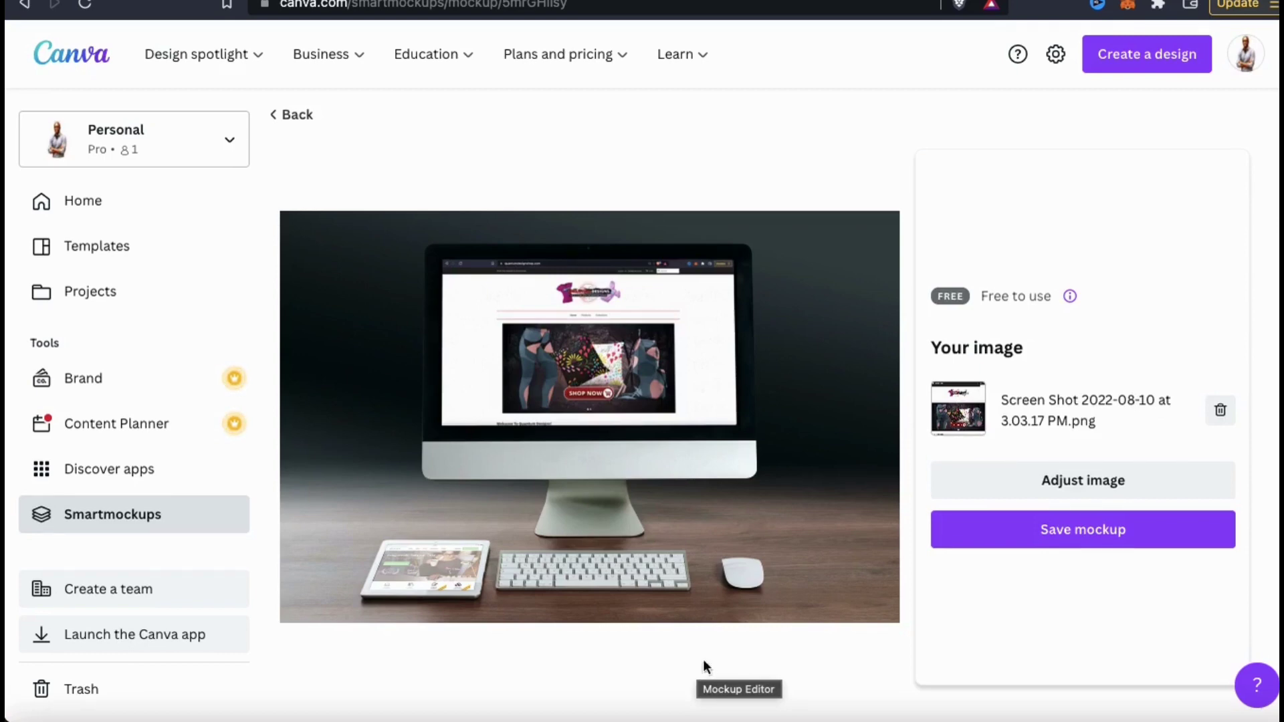
Save the iMac mockup and download it as a PNG to the computer.
click(1092, 543)
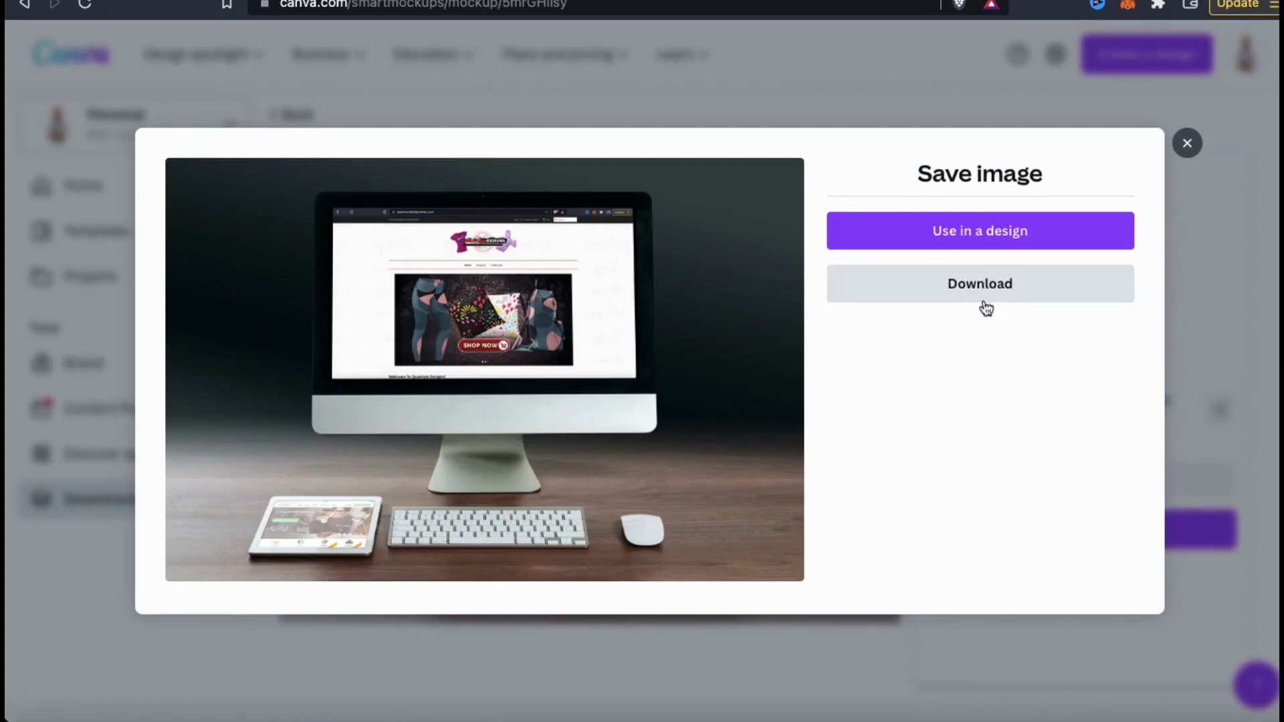
click(985, 289)
click(981, 515)
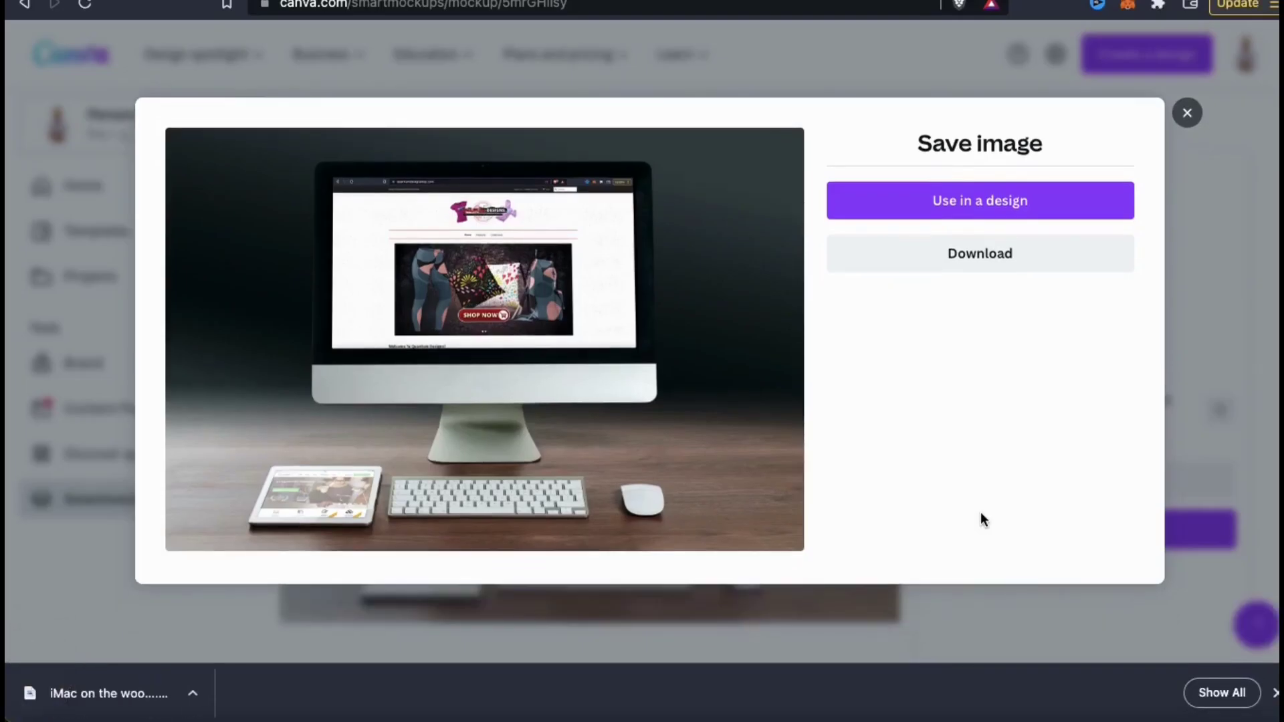
click(206, 693)
Open the downloaded iMac mockup PNG in Preview to view the website on screen.
click(232, 622)
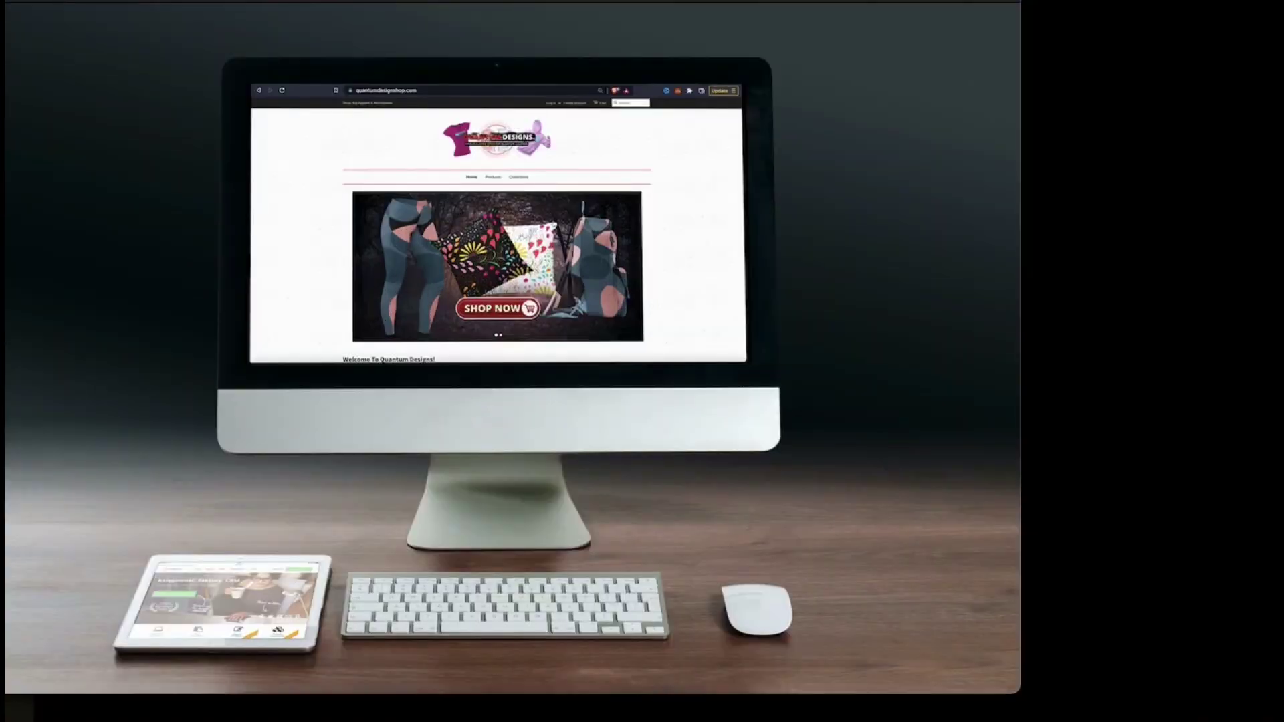